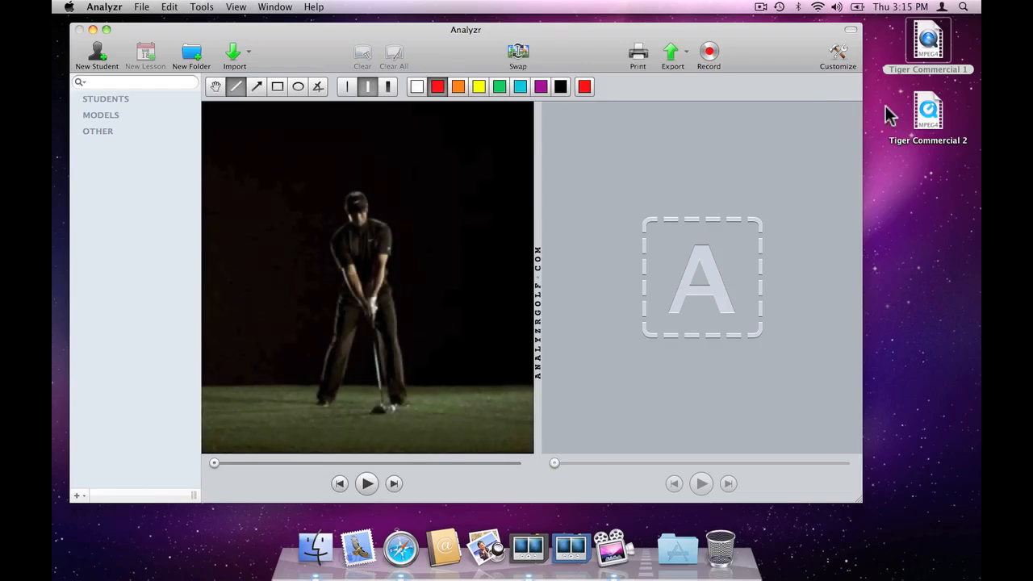
Step: Load Tiger Commercial 2 into the empty video pane and adjust the divider so both panes are about equally wide
left_click_drag(929, 113, 712, 220)
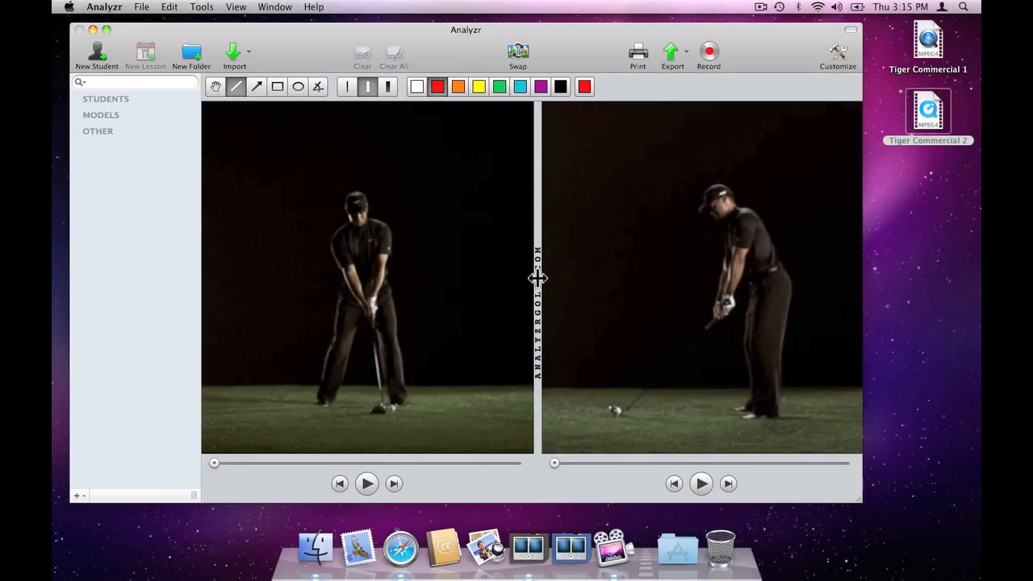
left_click_drag(538, 277, 646, 280)
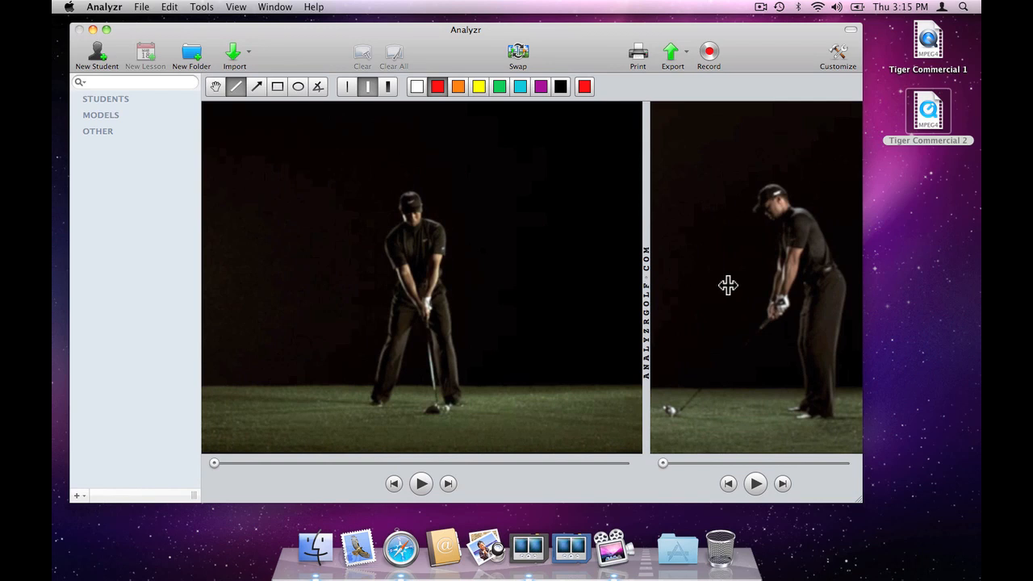
left_click_drag(728, 285, 786, 285)
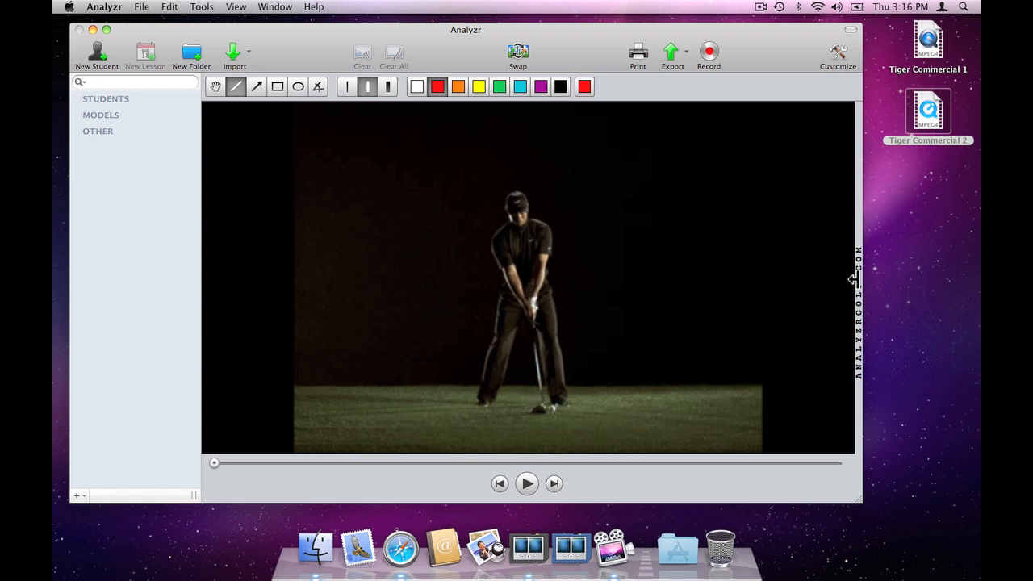
left_click_drag(853, 279, 535, 284)
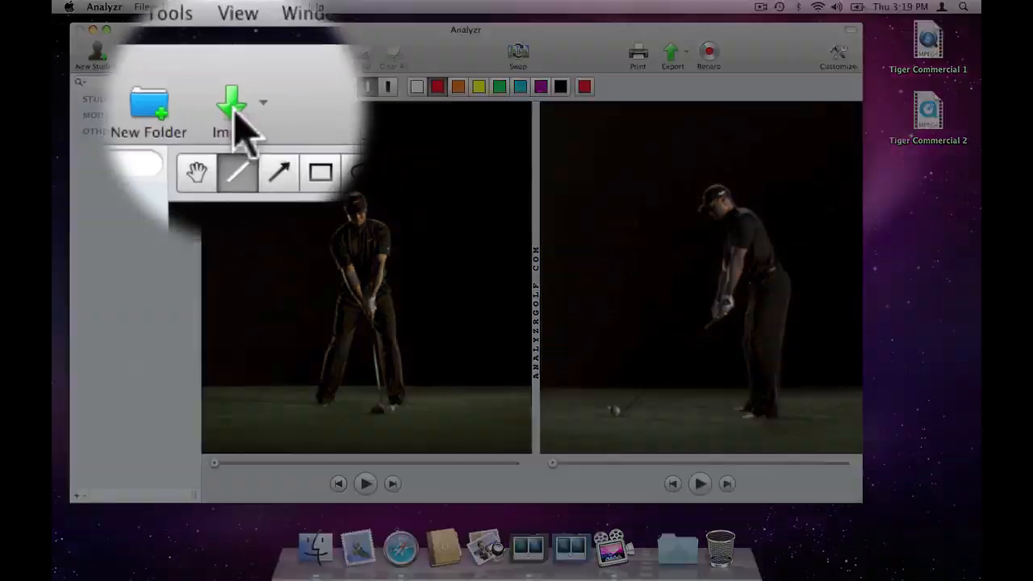
Step: Open the local movies Tiger Commercial 1 and Tiger Commercial 2 from the Desktop for import
left_click(234, 57)
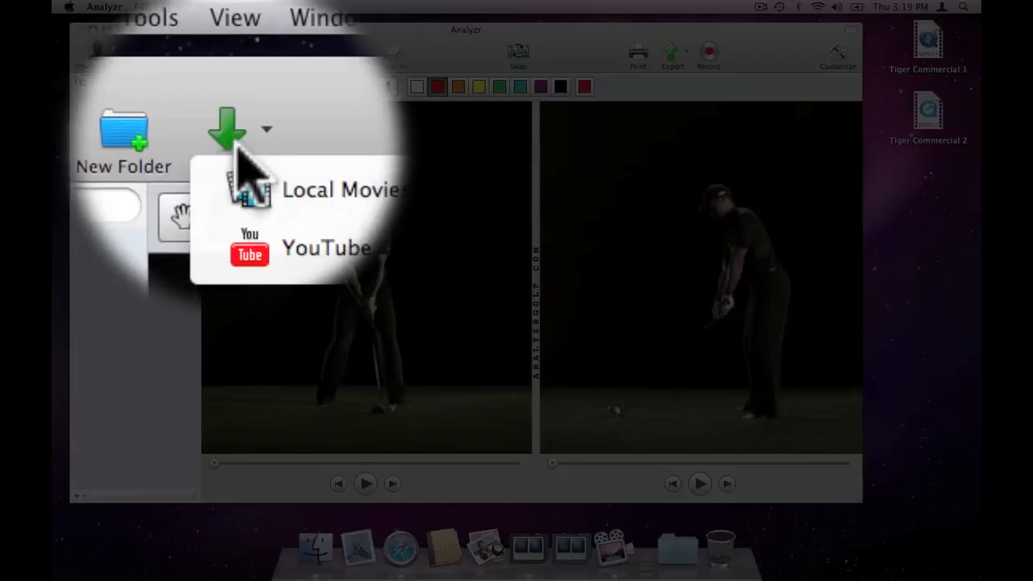
left_click(269, 161)
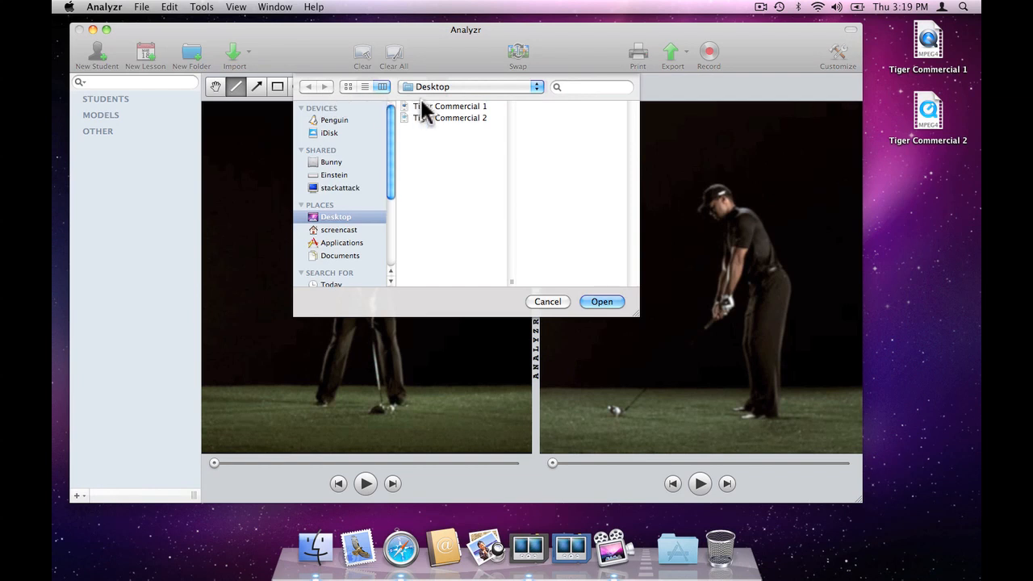
left_click(422, 106)
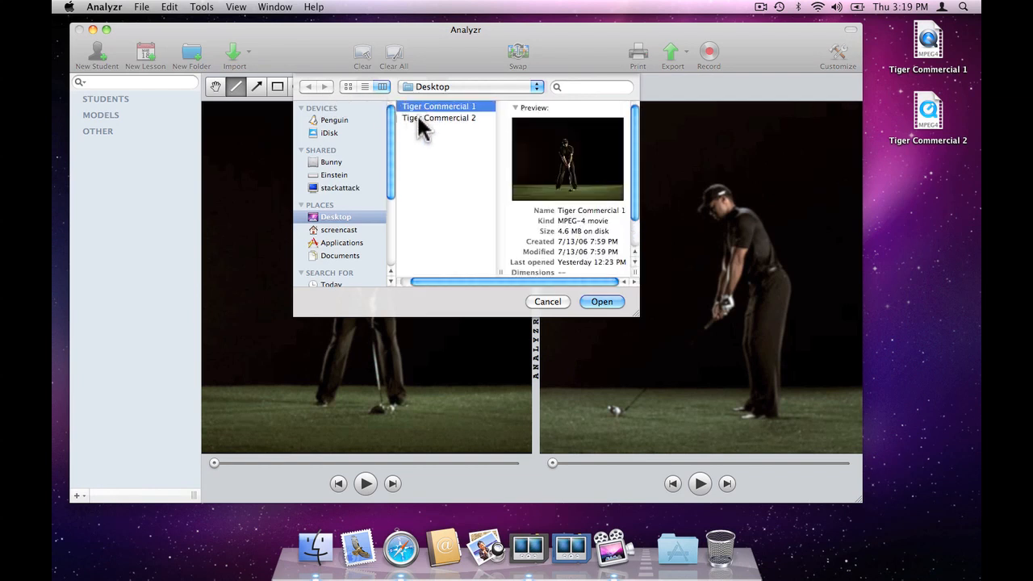
left_click(419, 119, "shift")
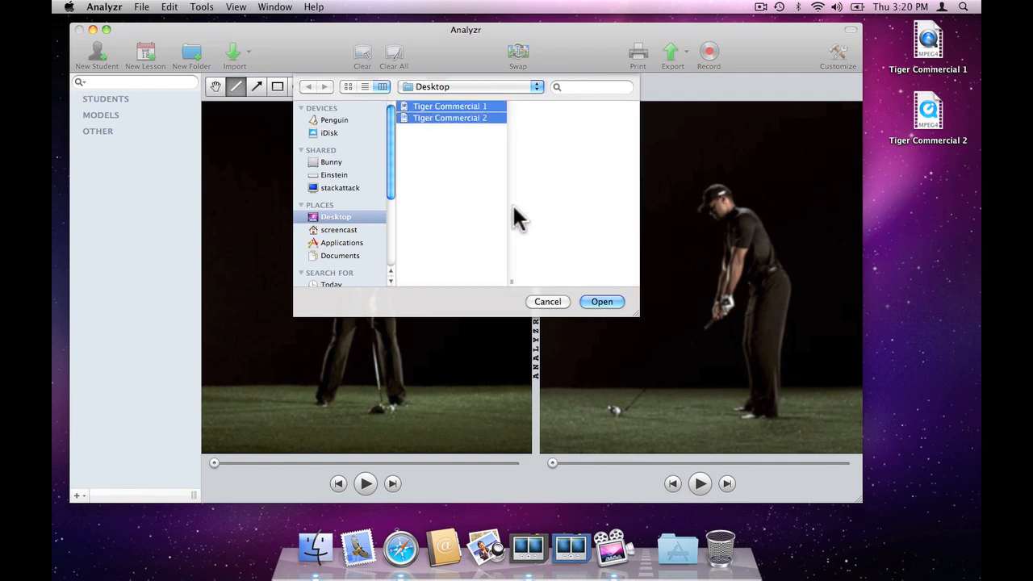
left_click(596, 304)
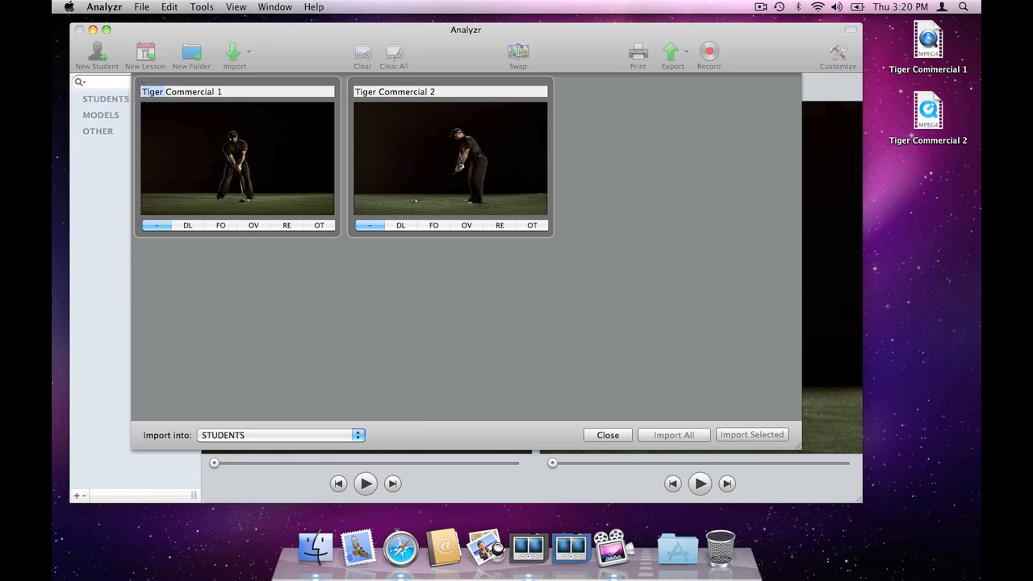
Step: Rename the clips Commercial 1 and Commercial 2, tagging the first as FO and the second as DL
key("BackSpace")
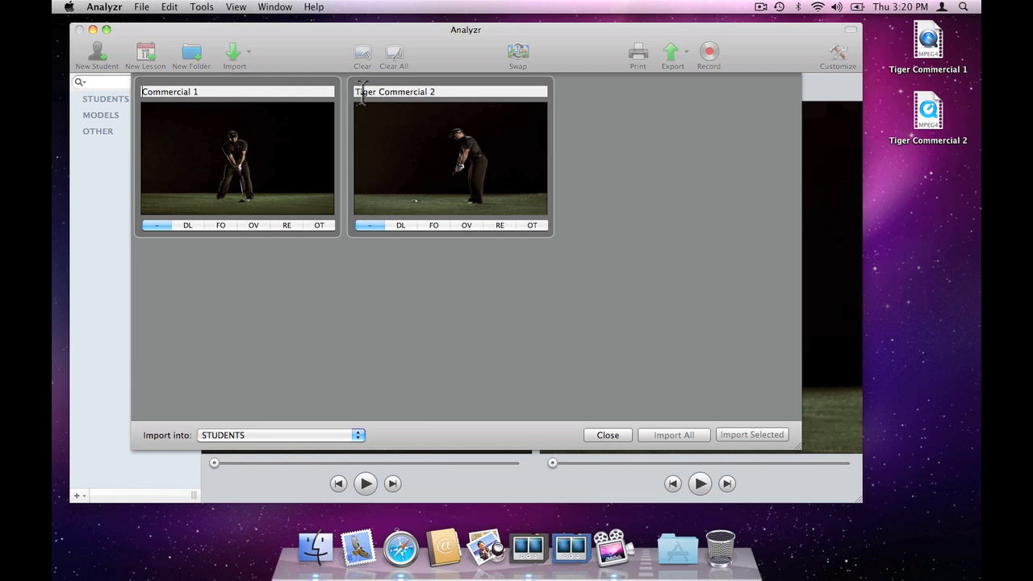
key("BackSpace")
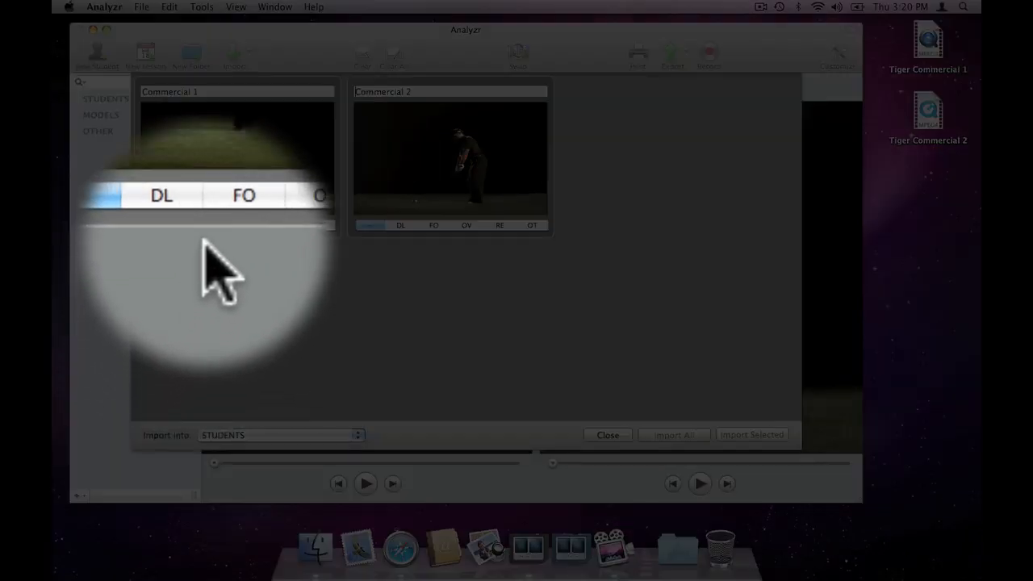
left_click(221, 225)
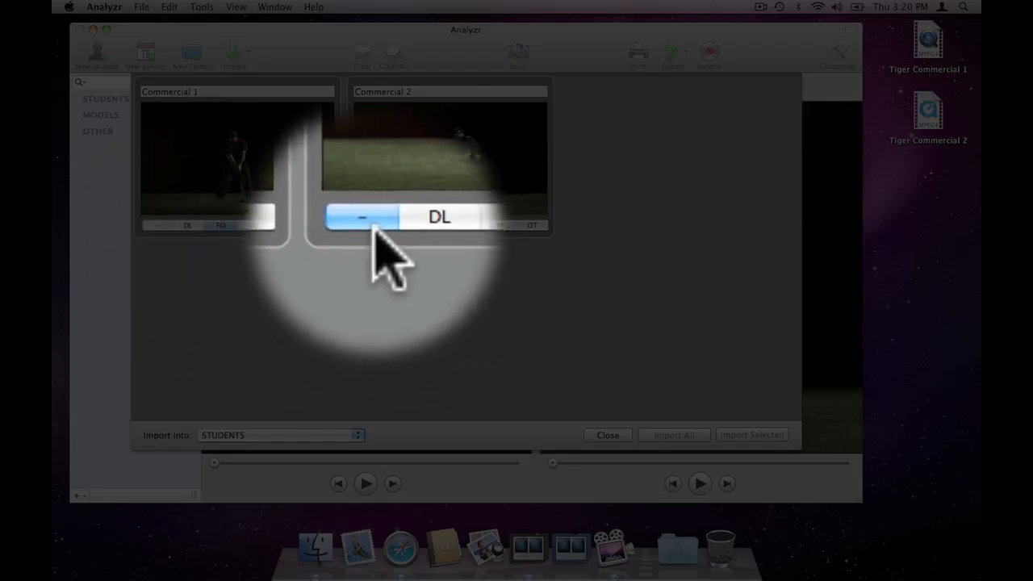
left_click(397, 226)
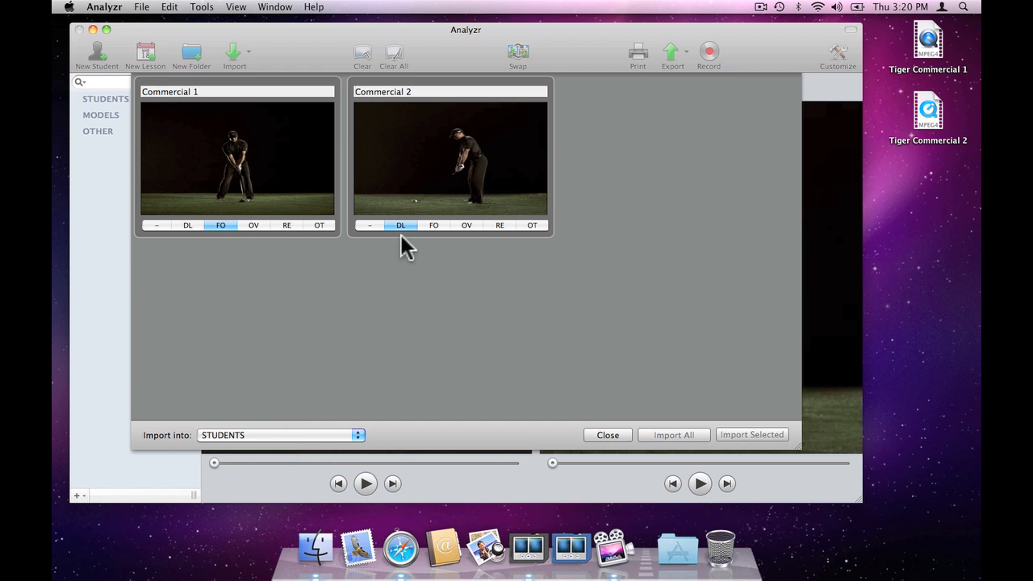
Step: Import both clips into the MODELS category
left_click(261, 428)
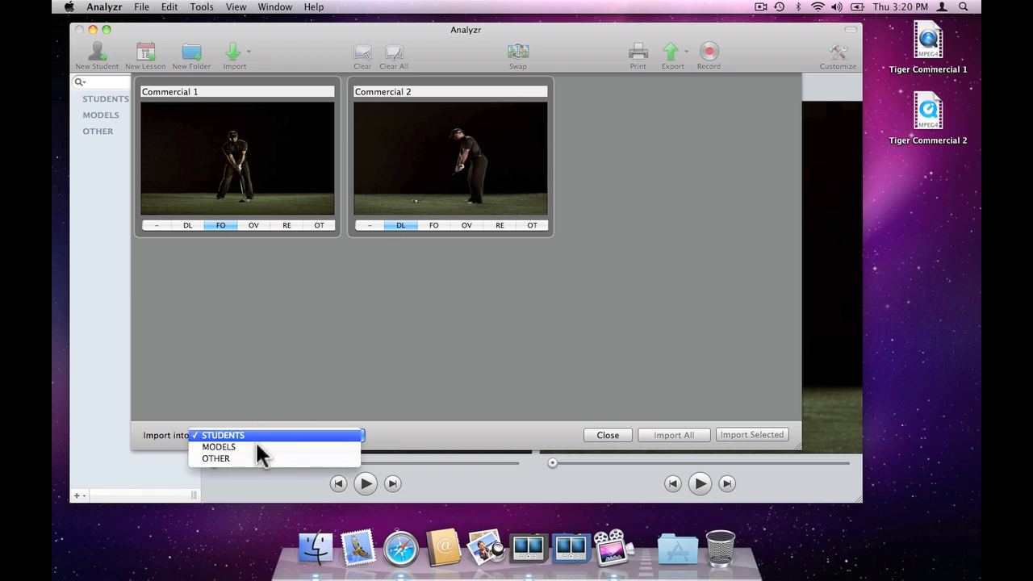
key("Escape")
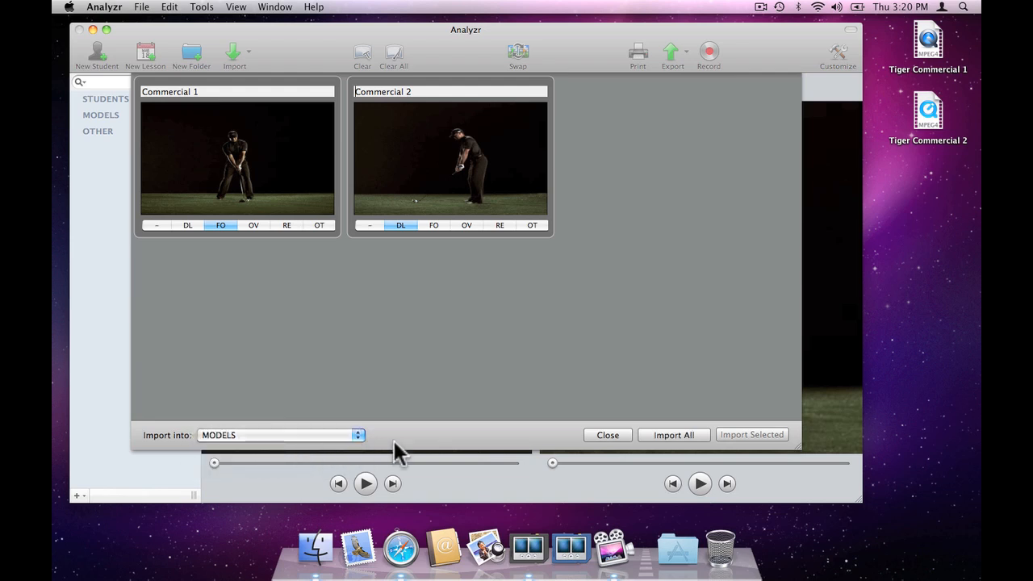
left_click(662, 440)
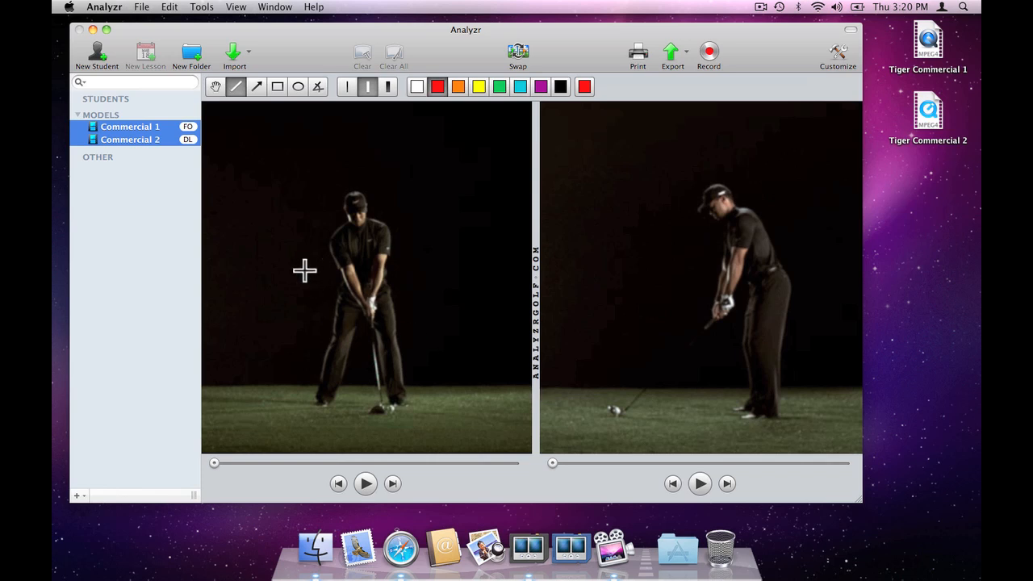
Step: Play the down-the-line video and step the face-on video forward and back frame by frame
mouse_move(150, 144)
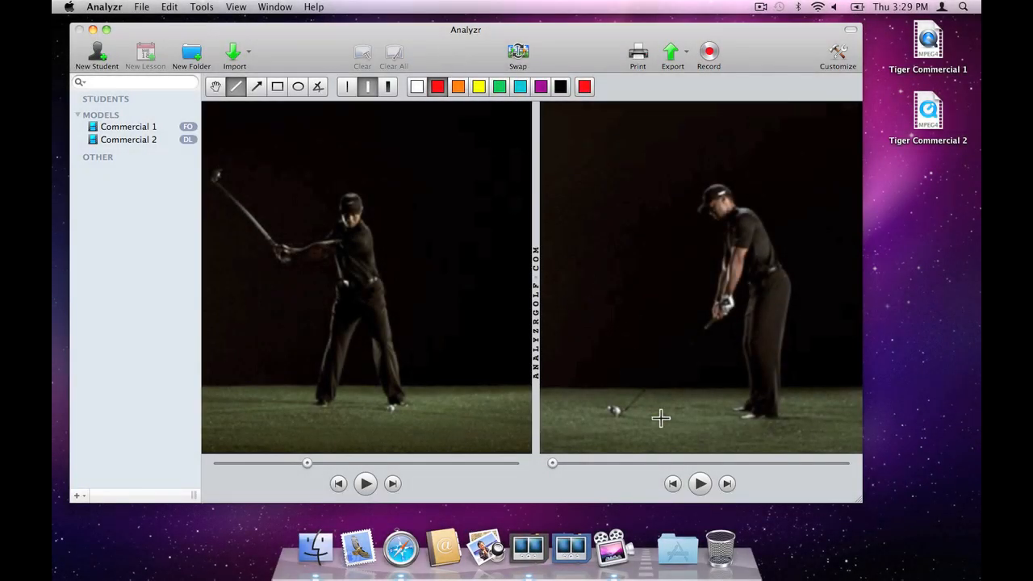
left_click(699, 484)
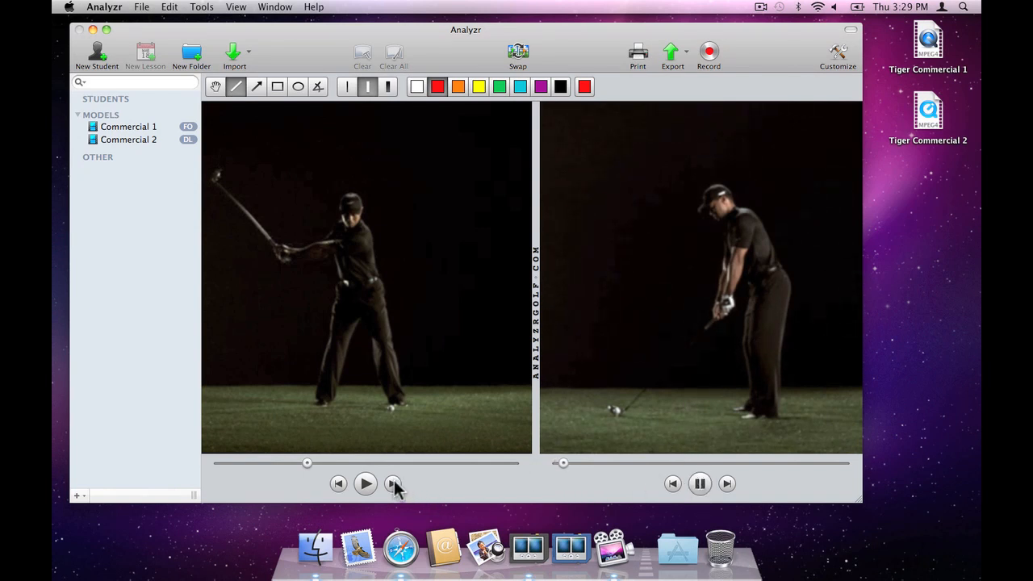
left_click(395, 481)
left_click(394, 481)
left_click(395, 481)
left_click(394, 481)
left_click(395, 481)
left_click(395, 481)
left_click(394, 481)
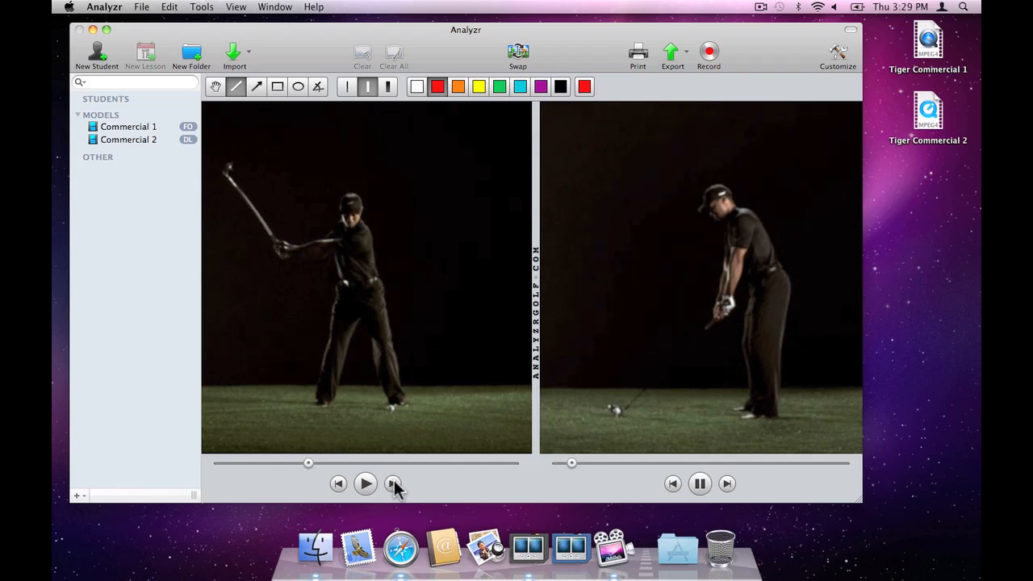
left_click(395, 484)
left_click(340, 487)
left_click(340, 487)
left_click(340, 486)
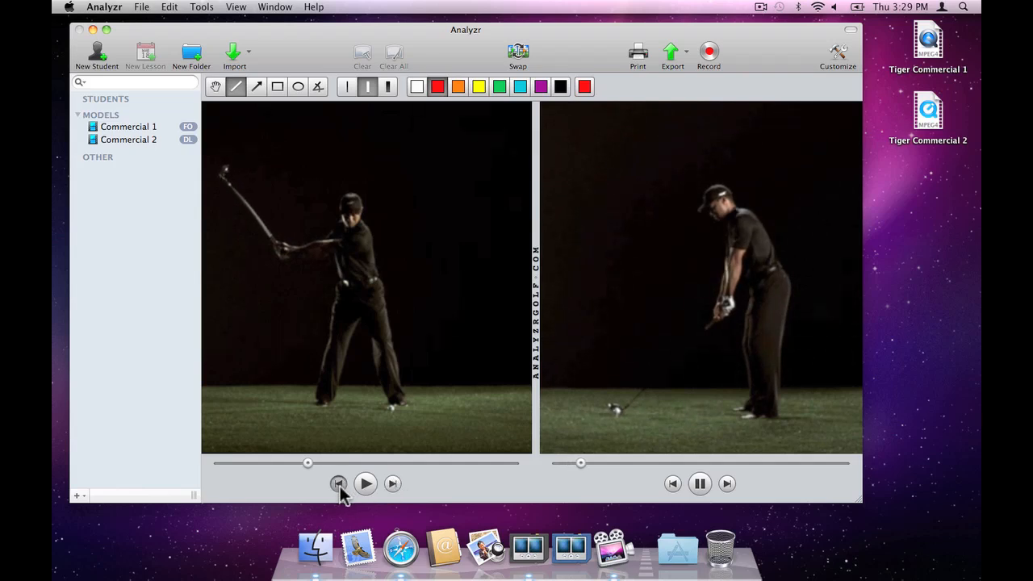
left_click(340, 487)
left_click(340, 487)
left_click(392, 483)
left_click(391, 483)
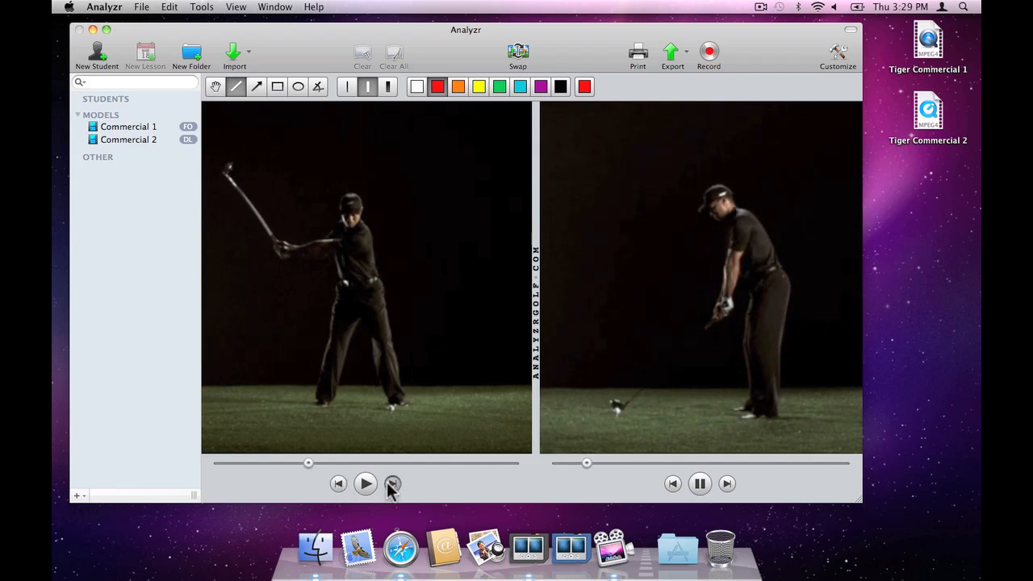
left_click(391, 483)
left_click(392, 483)
left_click(391, 484)
left_click(391, 484)
left_click(391, 483)
left_click(391, 483)
left_click(392, 484)
left_click(391, 484)
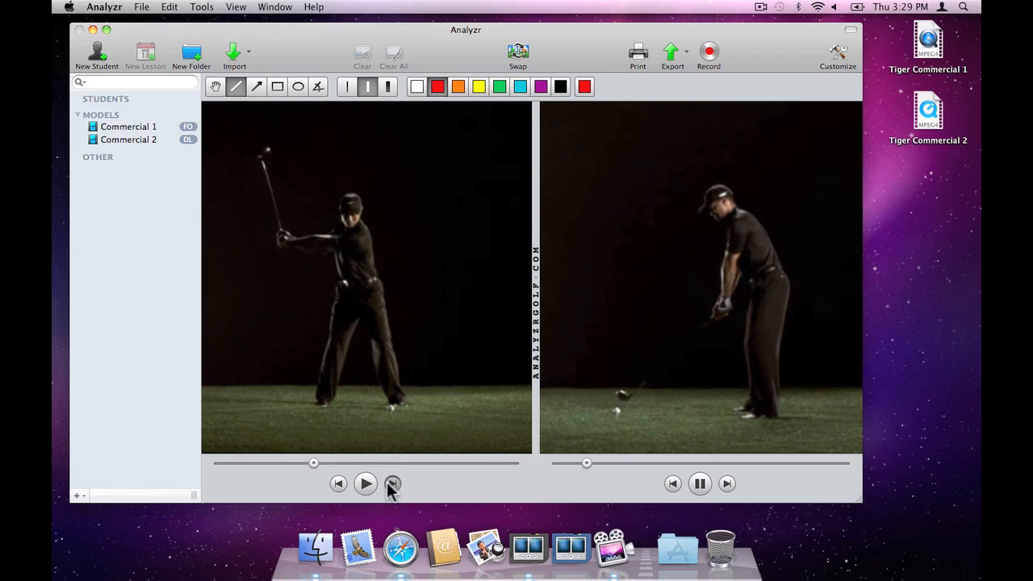
left_click(392, 483)
left_click(391, 484)
left_click(392, 484)
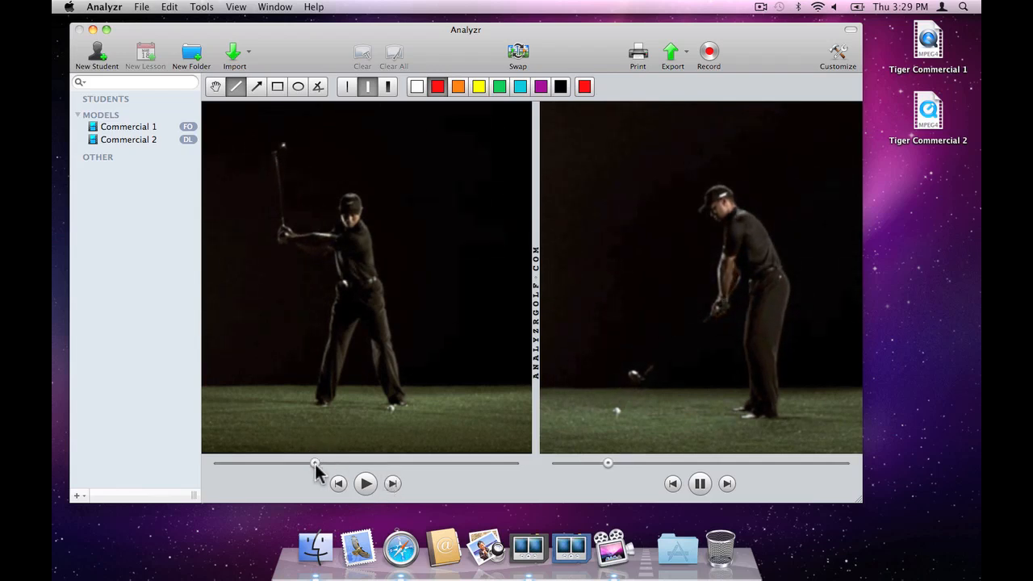
Step: Scrub the face-on video ahead to the downswing and advance it frame by frame to ball impact
left_click_drag(315, 465, 405, 471)
left_click(393, 484)
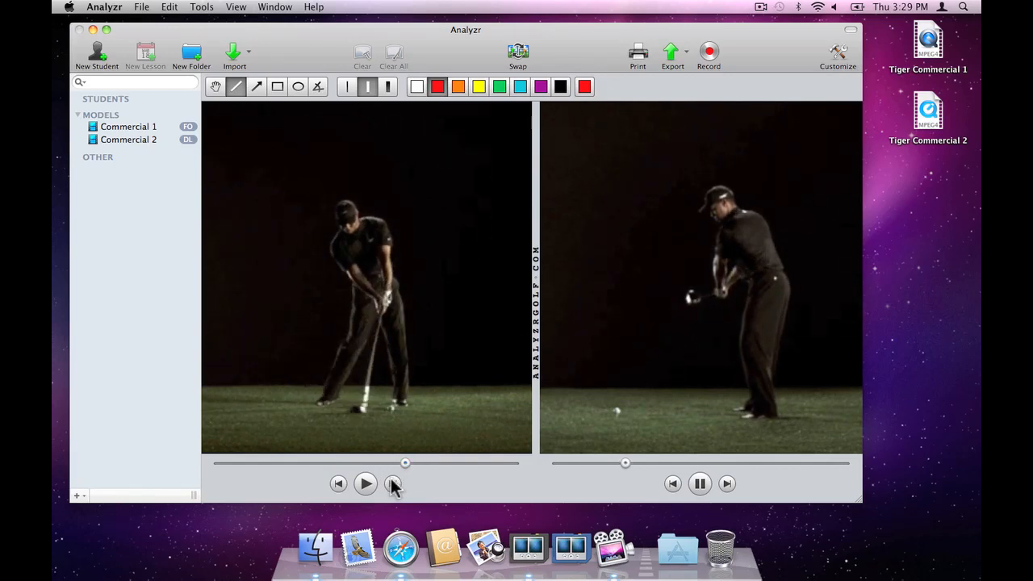
left_click(393, 484)
left_click(393, 484)
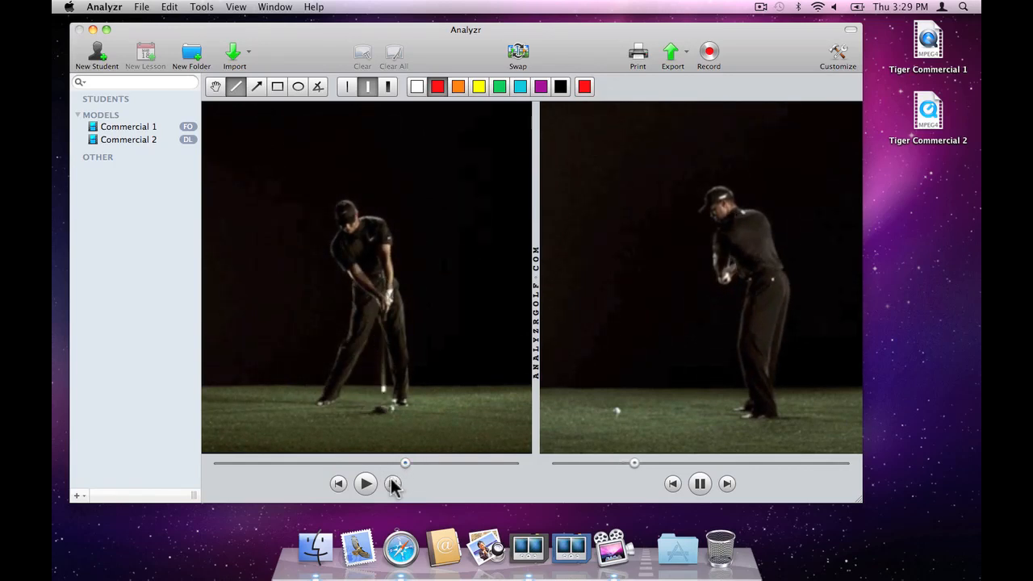
Step: Switch to Safari and open youtube.com
left_click(401, 549)
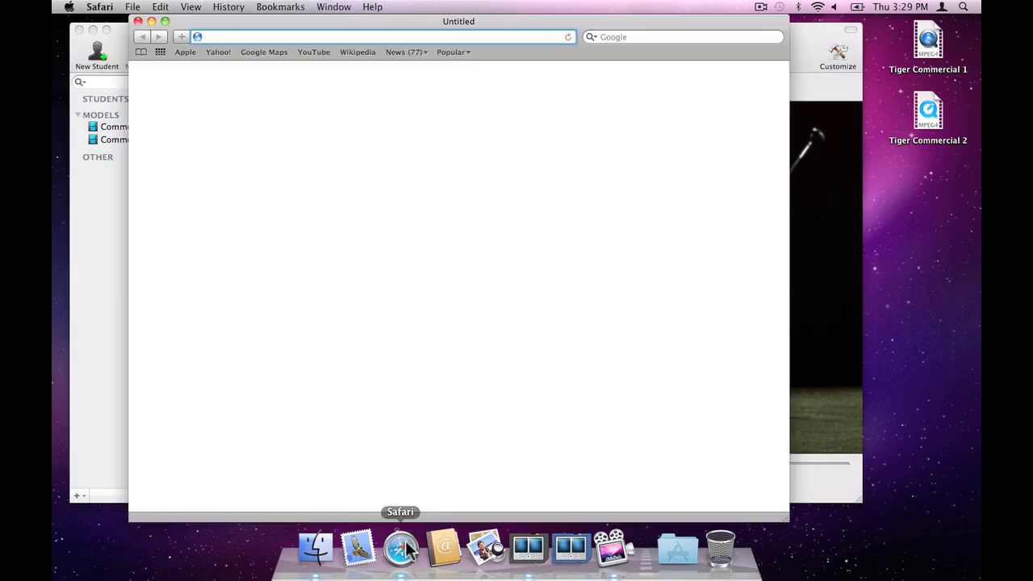
type("youtube.com/")
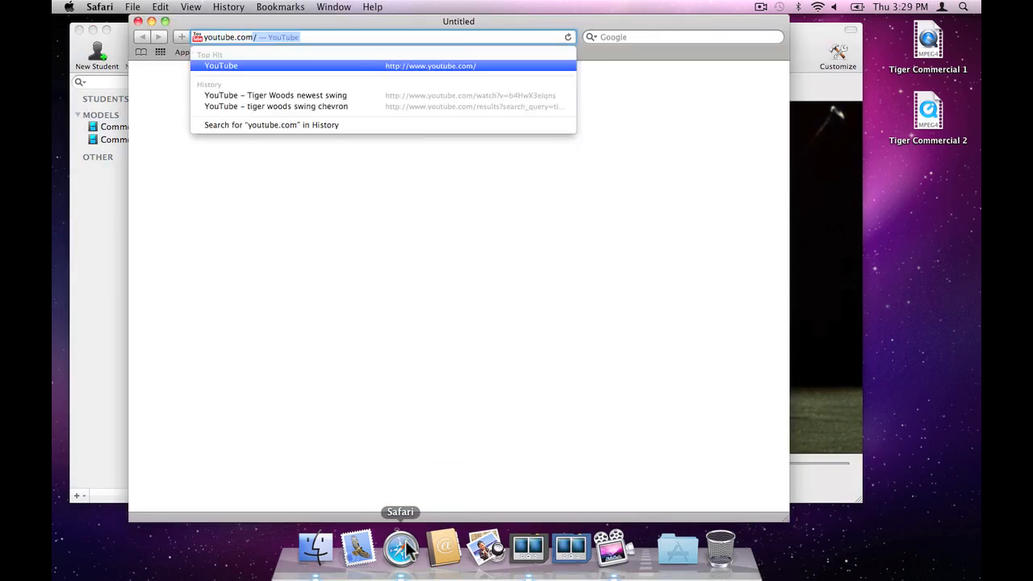
key("Return")
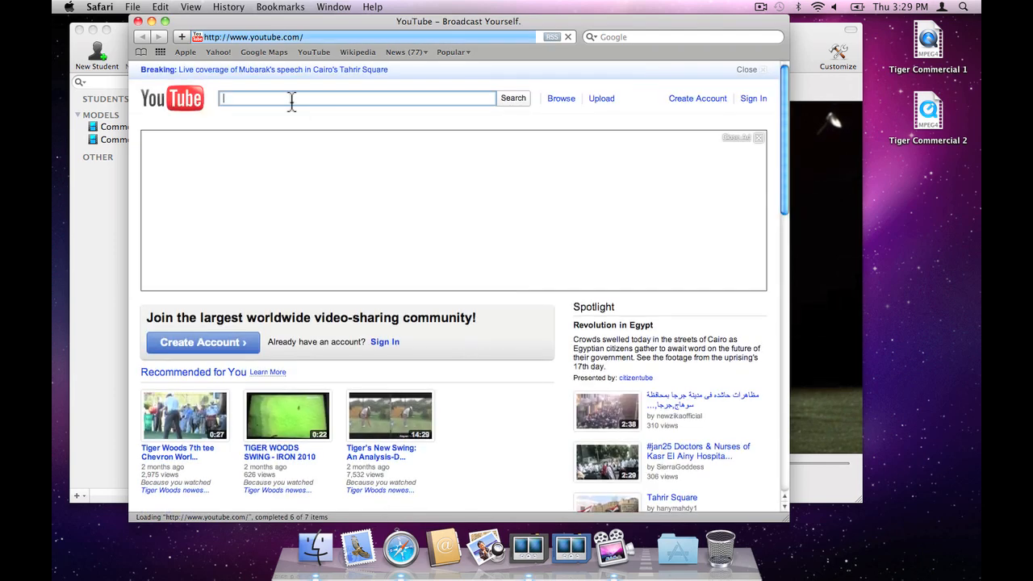
Step: Search YouTube for "tiger woods swing chevron" and open the video "Tiger Woods newest swing"
type("tiger woods s")
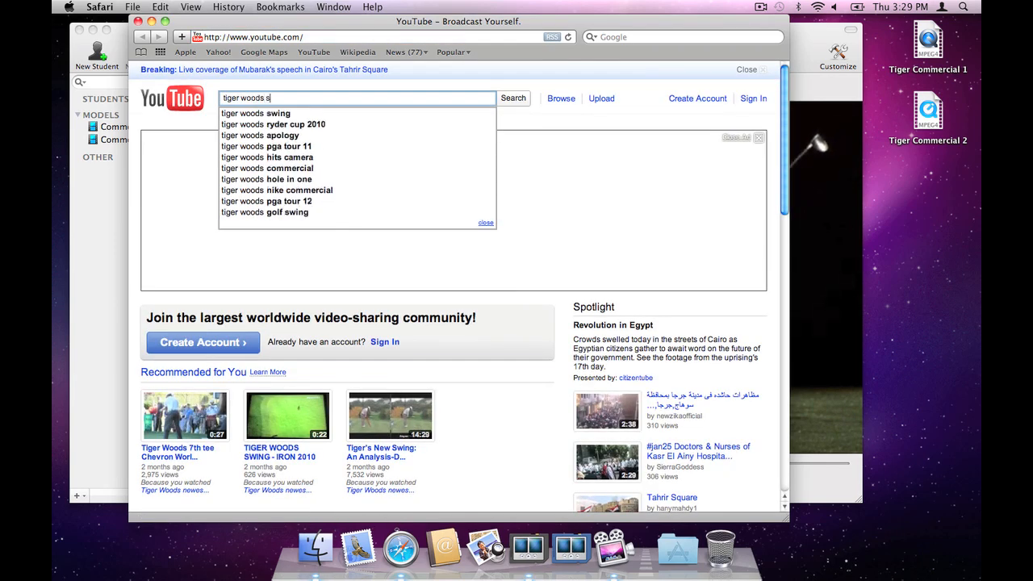
type("wing chevron")
key("Return")
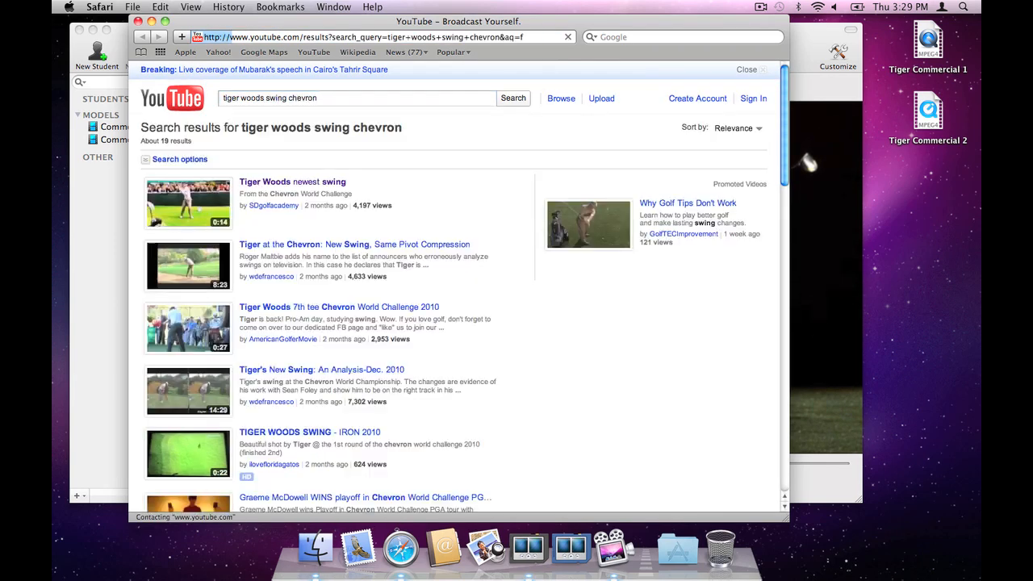
left_click(292, 185)
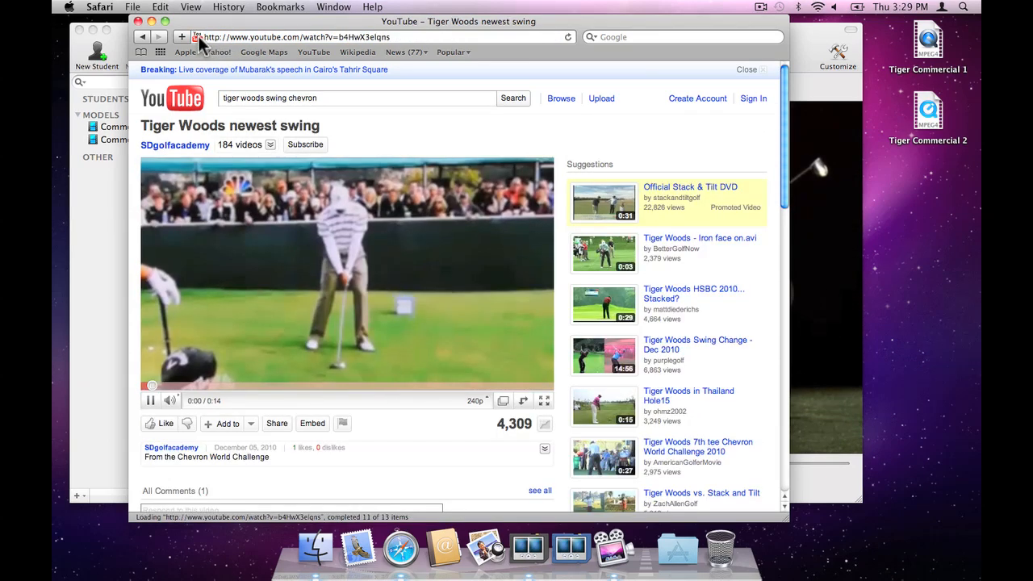
Step: Copy the web address of the open YouTube video
left_click(198, 36)
left_click(161, 7)
left_click(180, 65)
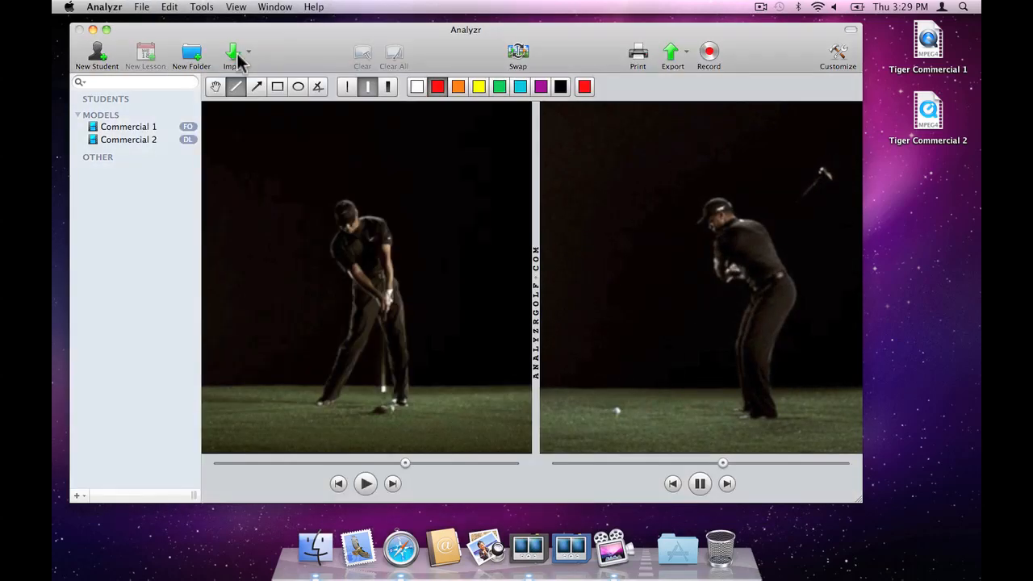
Step: In Analyzr, download the YouTube video for import using the copied URL
left_click(238, 63)
left_click(270, 109)
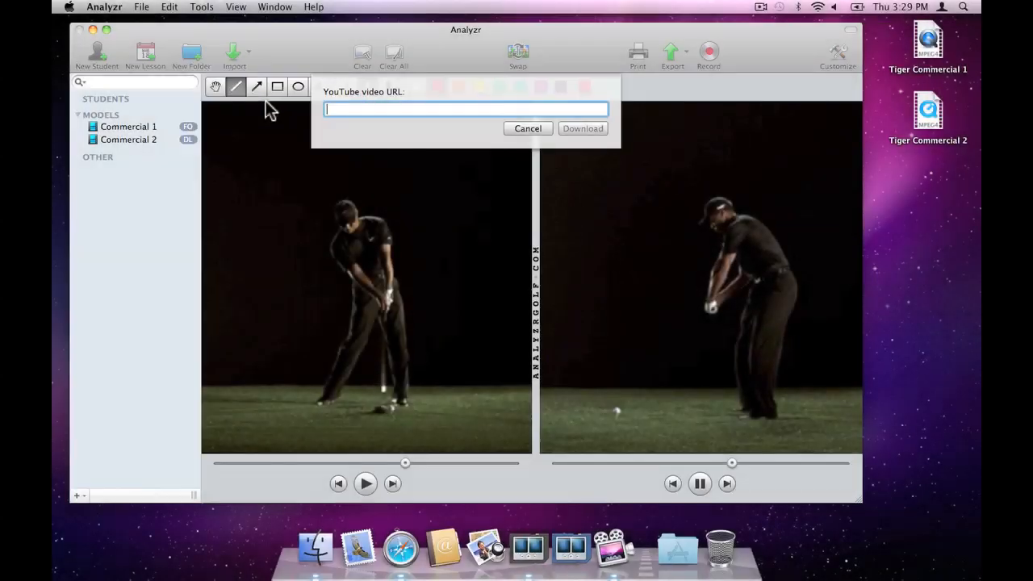
key("super+v")
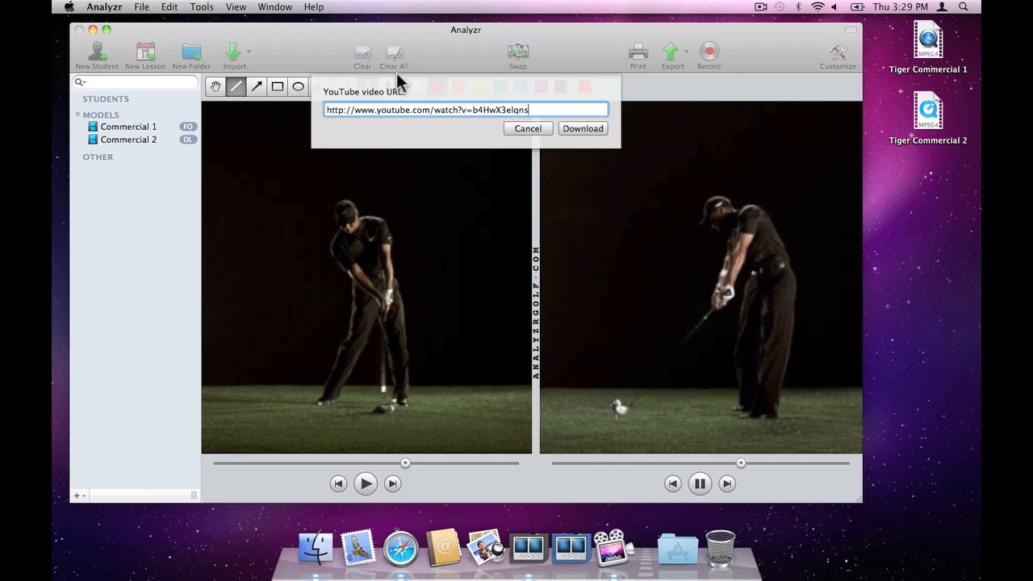
left_click(584, 128)
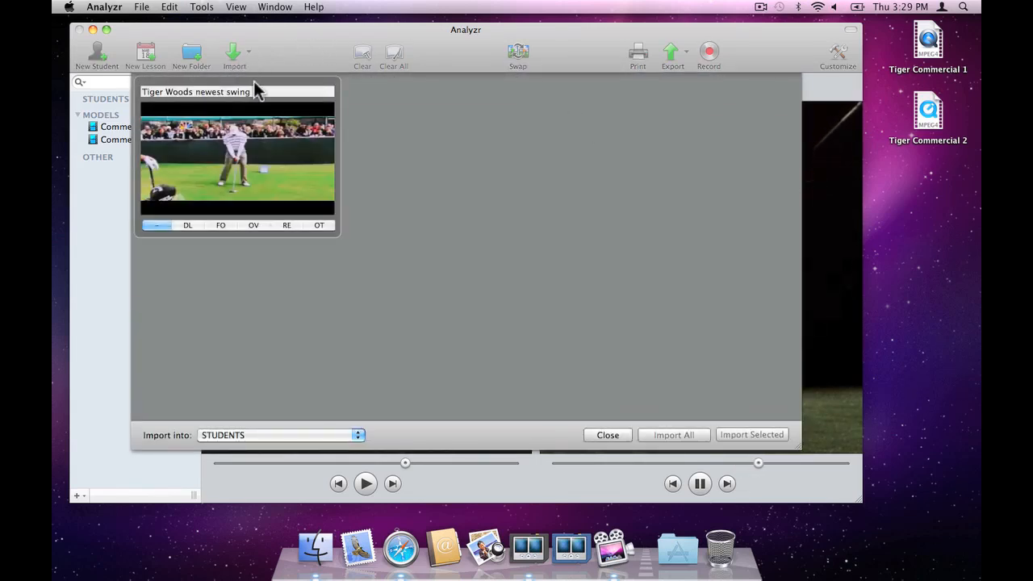
Step: Import the downloaded YouTube video into MODELS under the name "Newest Swing" with the FO view tag
left_click(253, 87)
type("Newe")
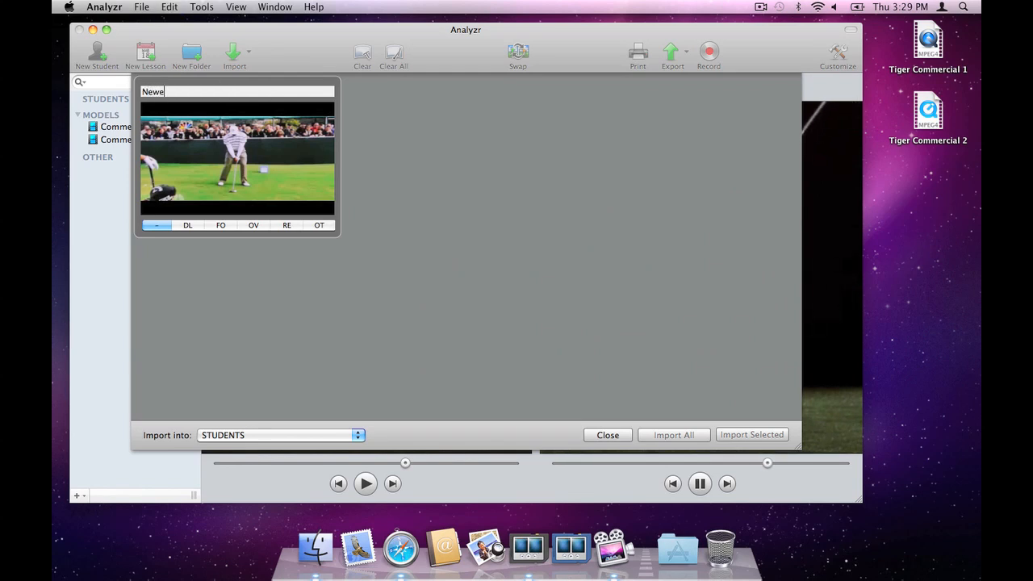
type("st Swing")
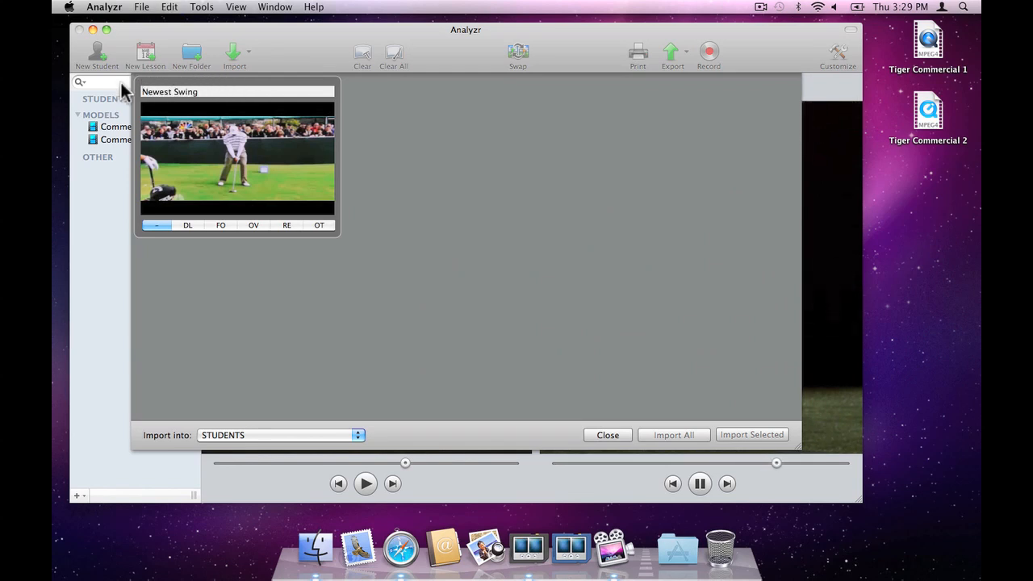
left_click(220, 225)
left_click(269, 438)
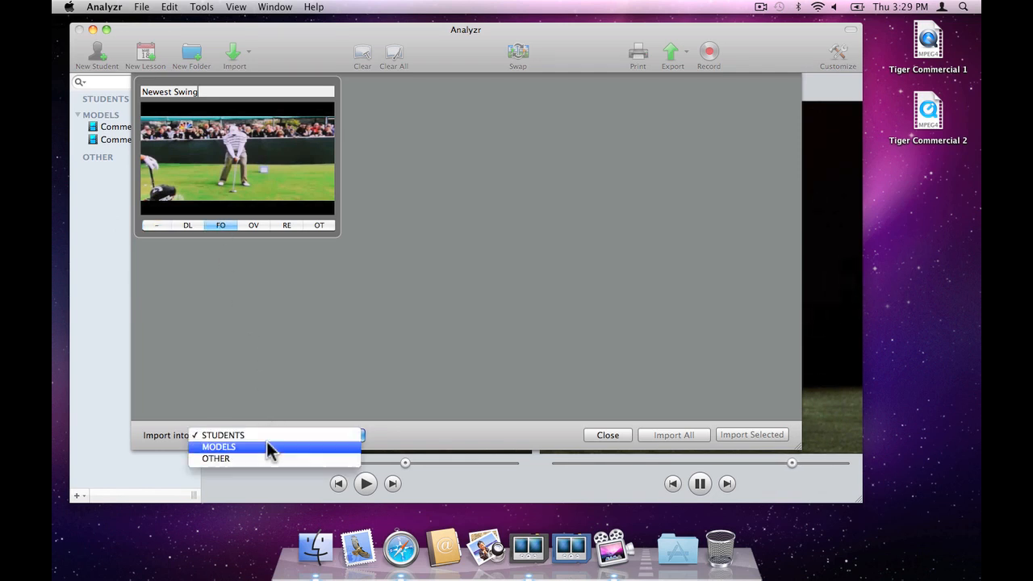
left_click(272, 447)
left_click(668, 437)
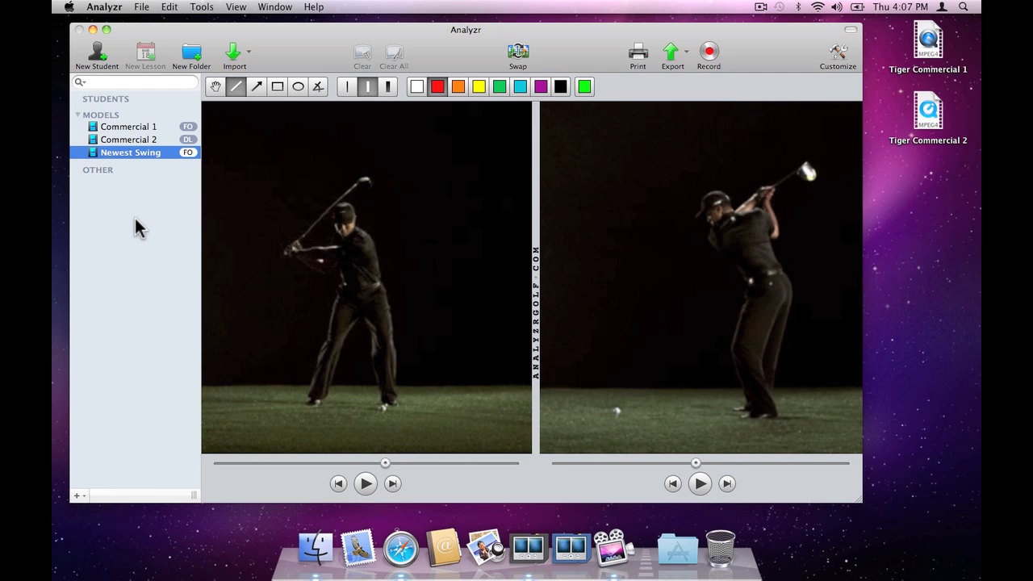
Step: Load the Newest Swing video in place of the Commercial 2 video and centre the golfer in the Commercial 1 video
mouse_move(148, 152)
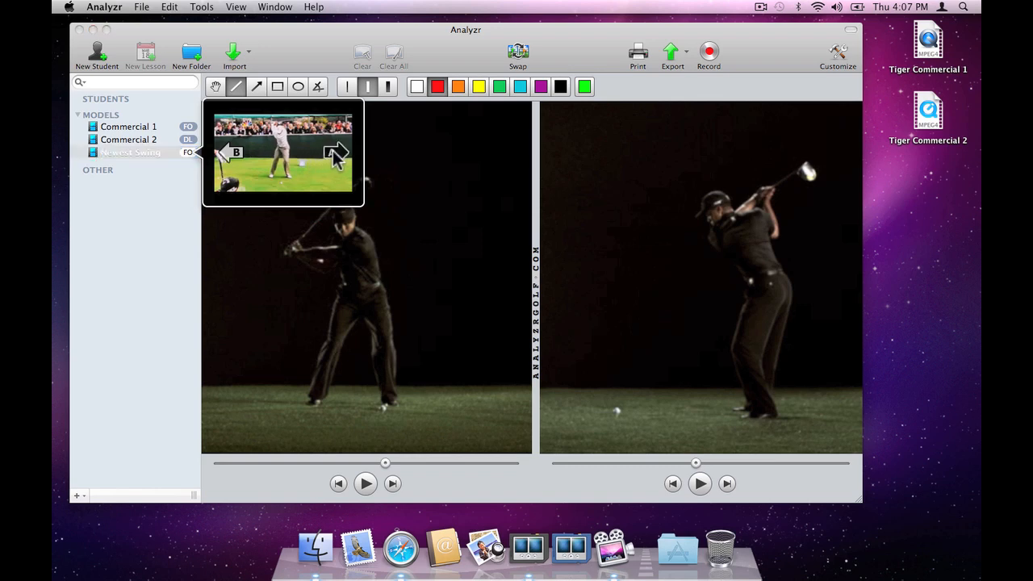
left_click(333, 150)
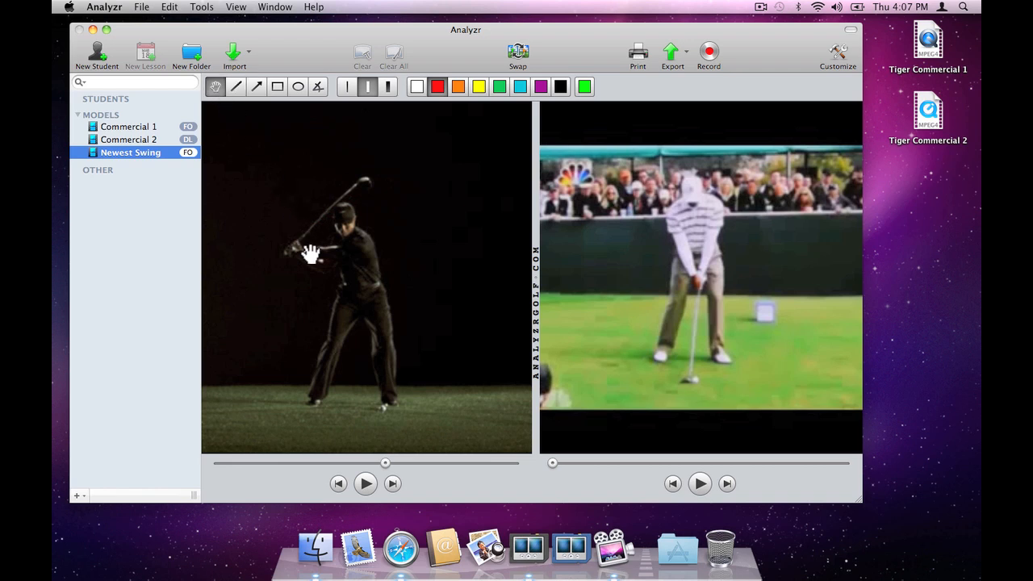
left_click_drag(309, 272, 334, 273)
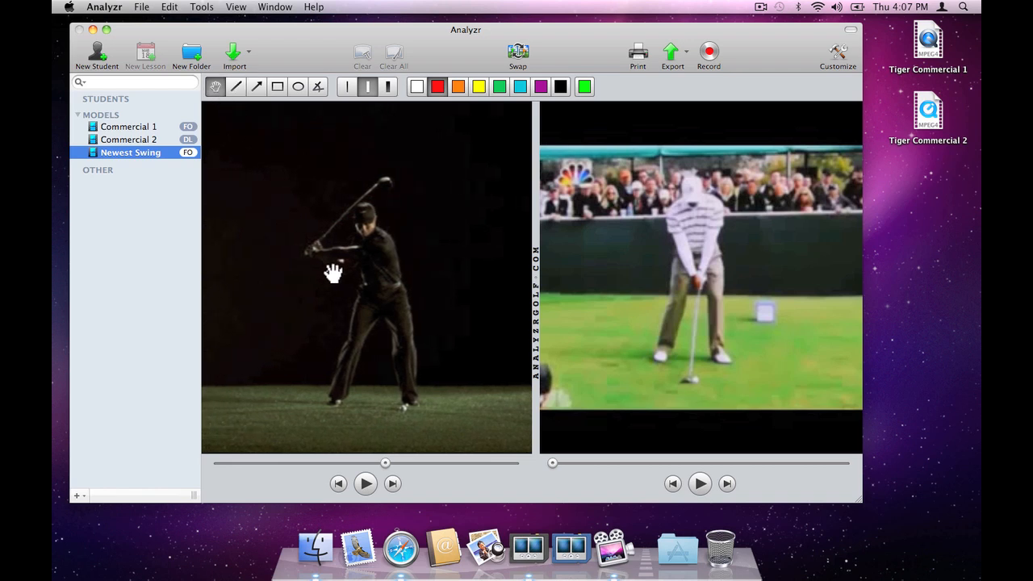
Step: Draw a red line along the golfer's belt and a red arrow between the knees in the Commercial 1 video
left_click(237, 88)
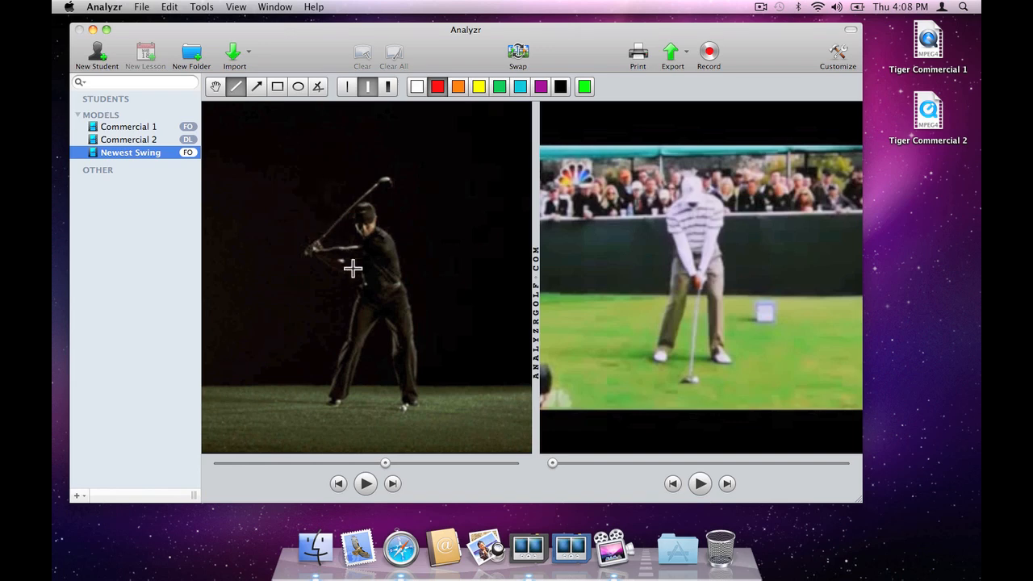
left_click_drag(361, 282, 400, 288)
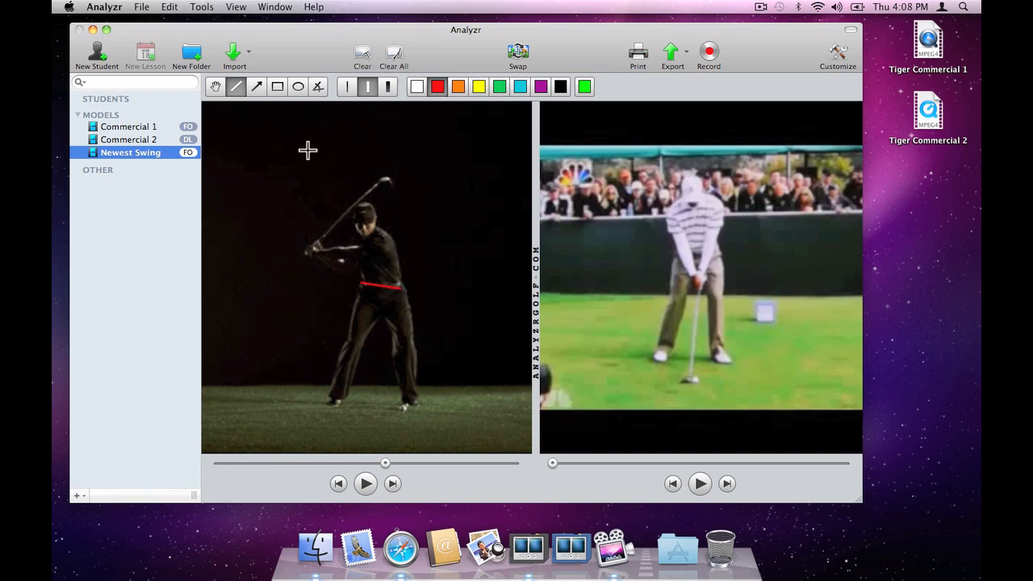
left_click(258, 87)
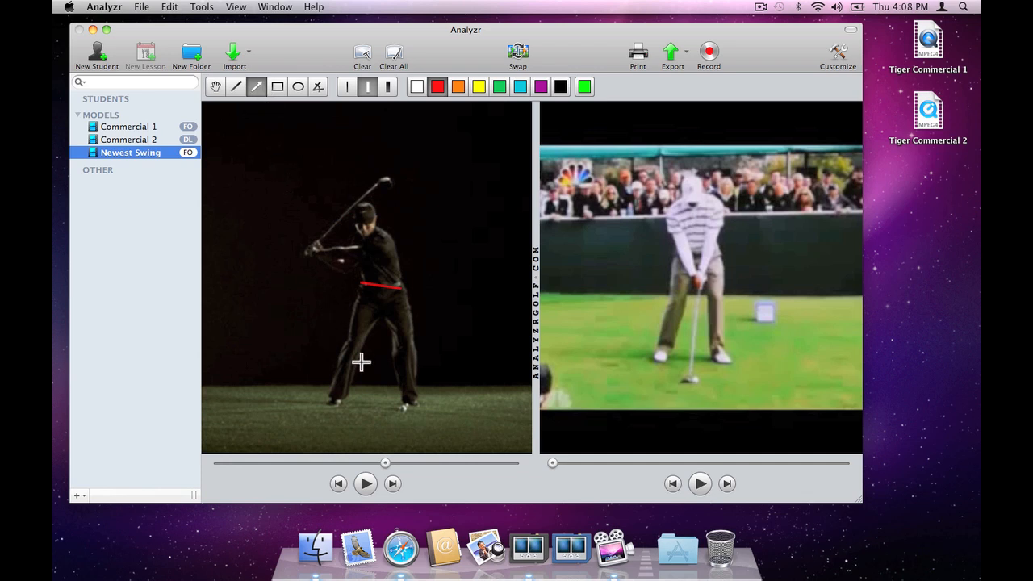
left_click_drag(363, 360, 392, 354)
Step: Circle the Commercial 1 golfer's head with a red ellipse and measure the angle between the club shaft and the lead arm
left_click(297, 87)
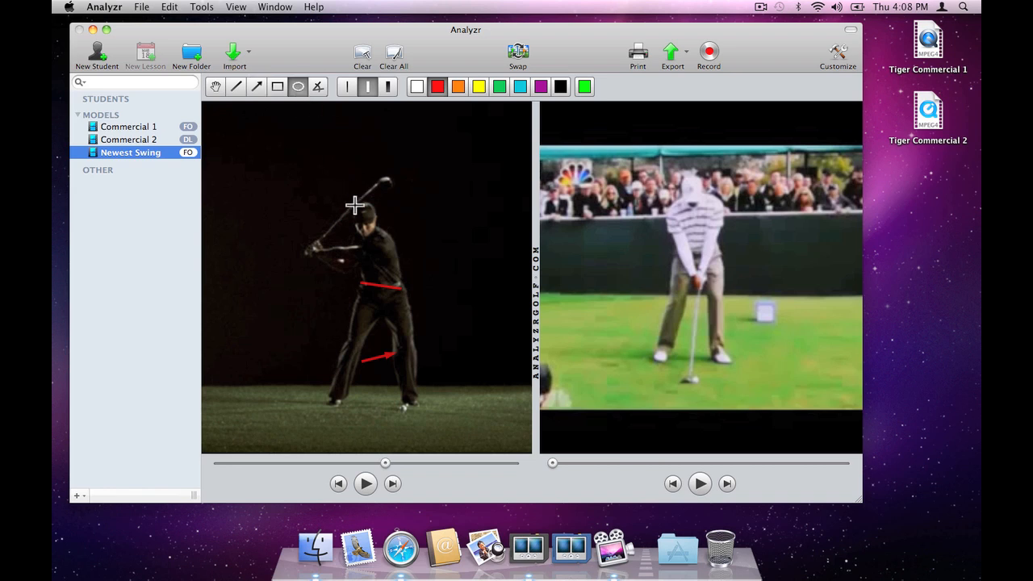
left_click_drag(355, 207, 377, 236)
left_click(318, 87)
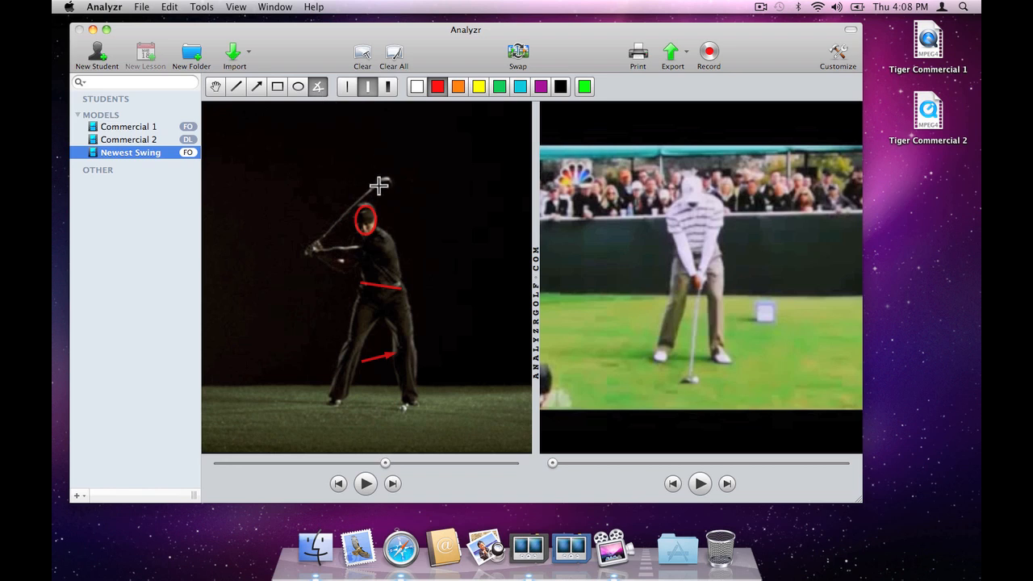
left_click_drag(381, 180, 310, 251)
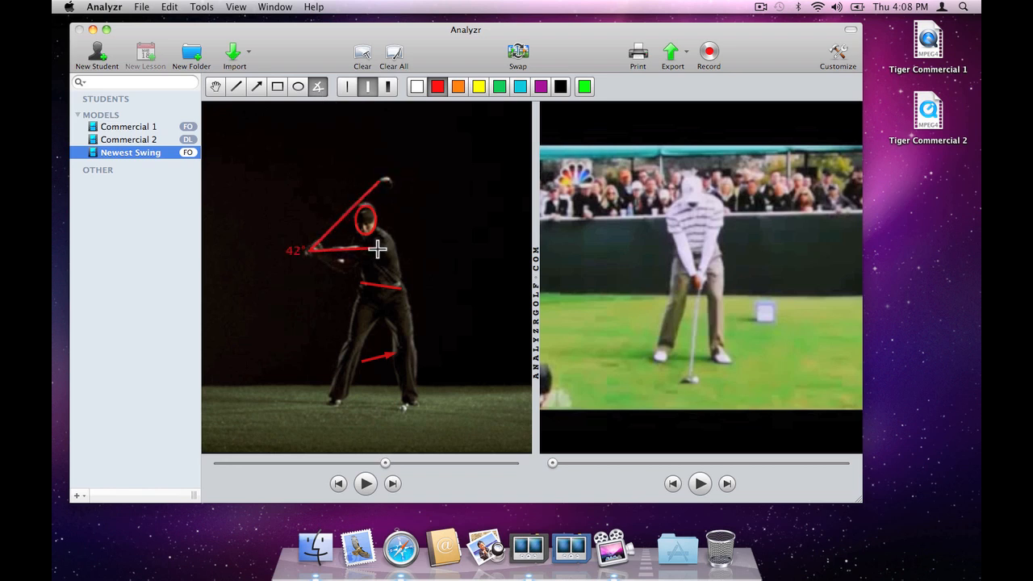
left_click(378, 250)
Step: Centre the golfer in both videos and circle each golfer's head with a green ellipse
left_click(587, 84)
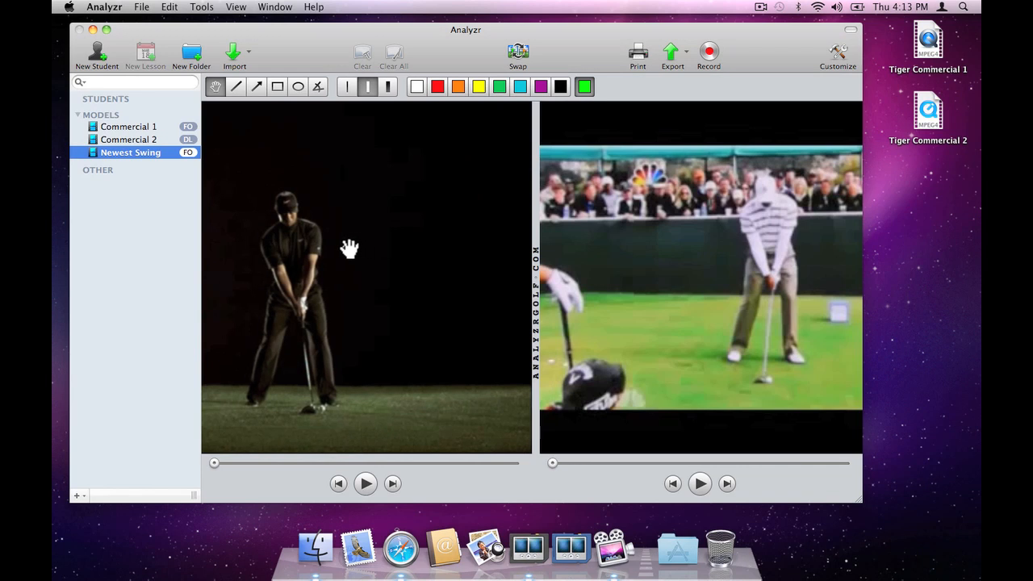
left_click_drag(350, 247, 437, 244)
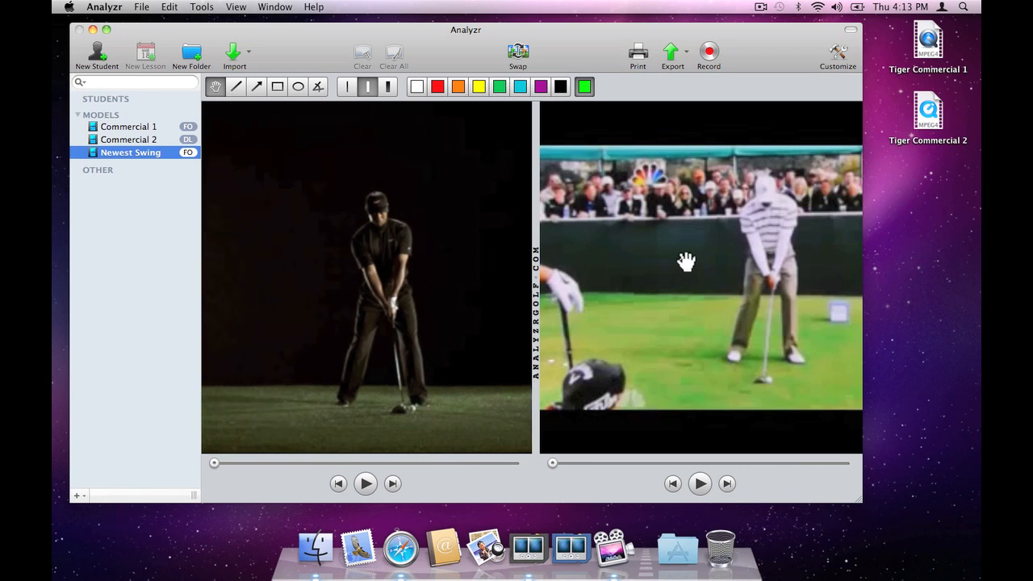
left_click_drag(685, 262, 622, 260)
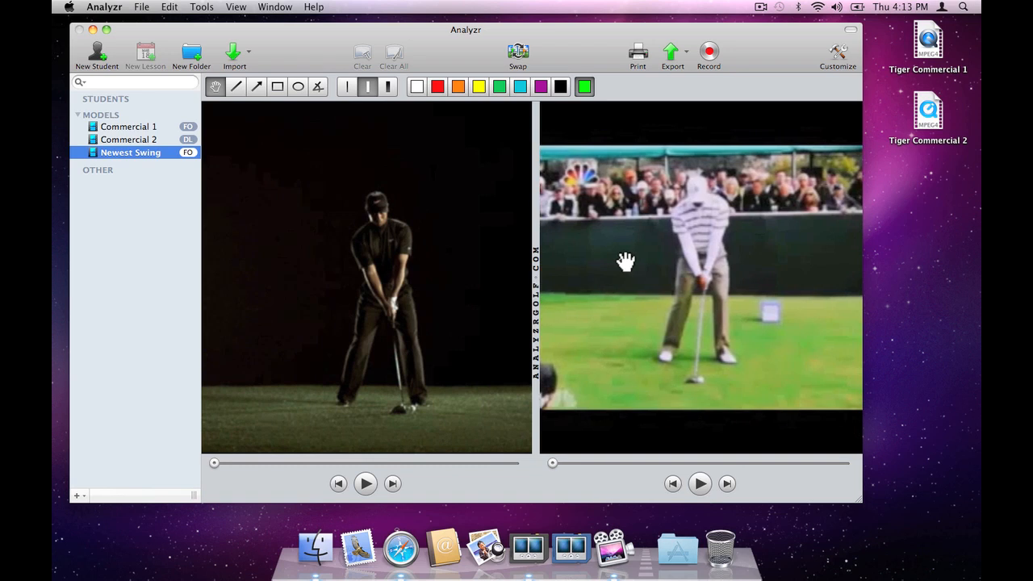
left_click(299, 85)
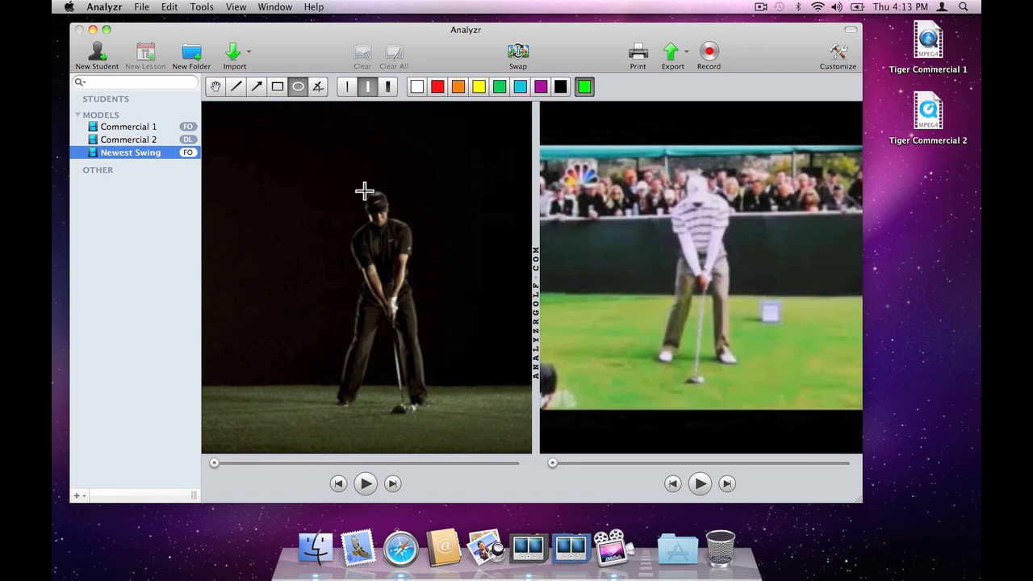
left_click_drag(365, 190, 392, 228)
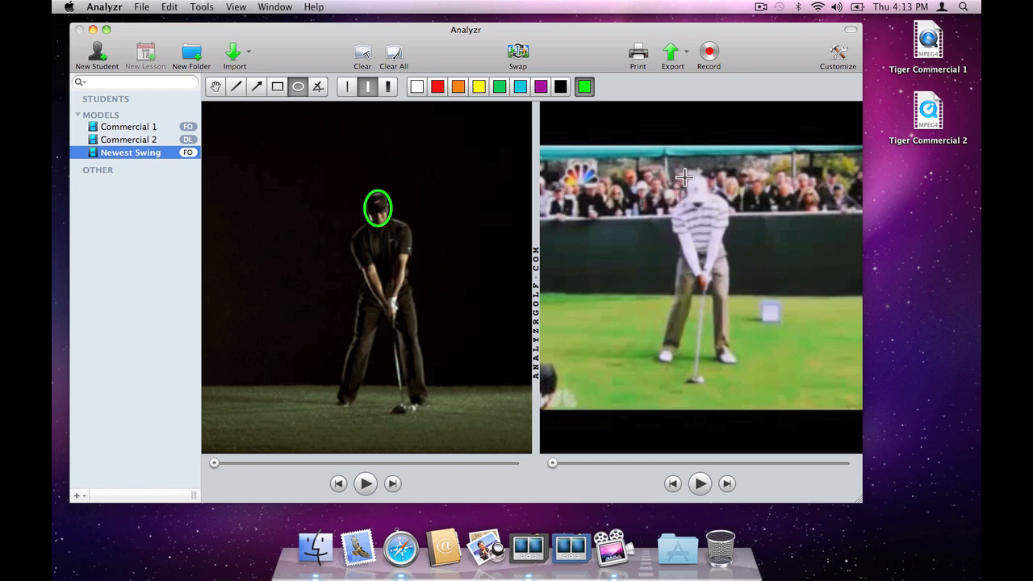
left_click_drag(686, 176, 707, 208)
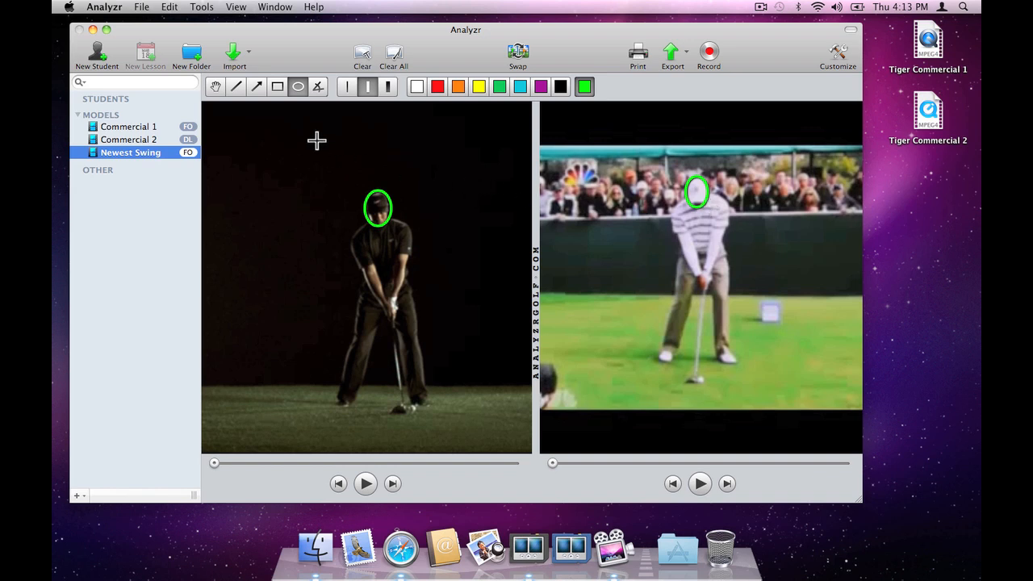
Step: Advance both videos to the downswing and mark the head movement with a green arrow inside each head circle
left_click(259, 85)
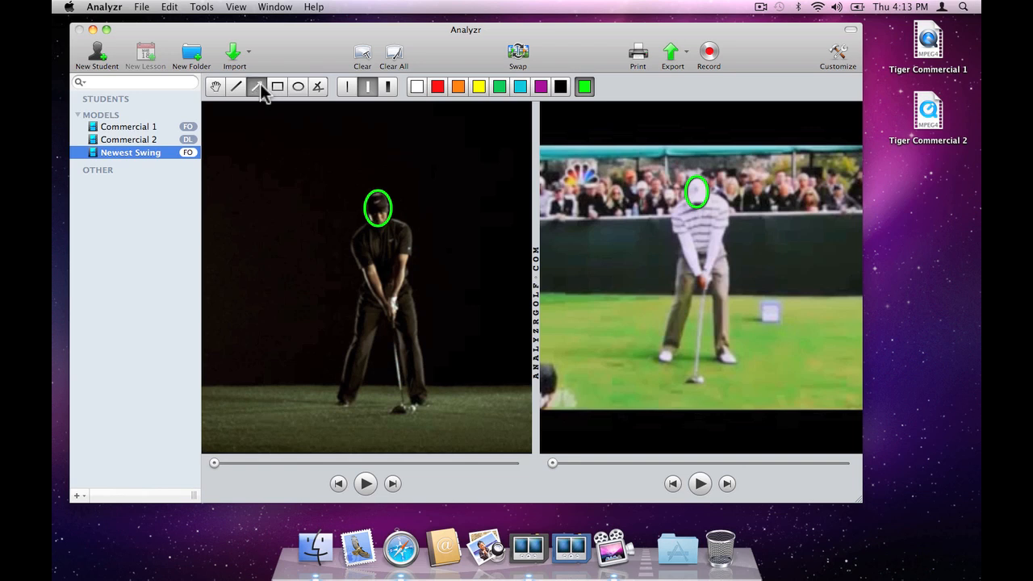
left_click_drag(221, 461, 391, 479)
left_click(393, 485)
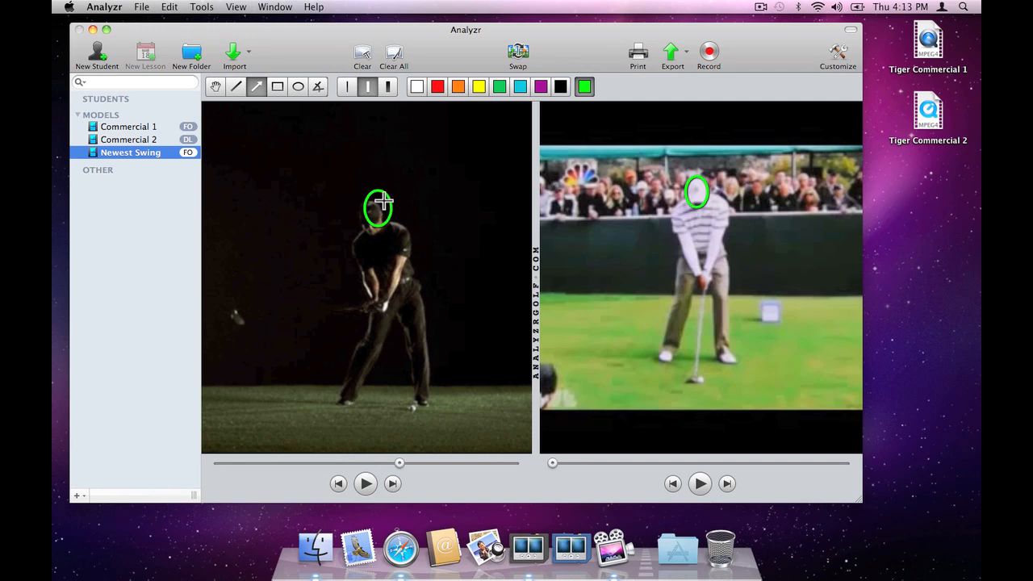
left_click_drag(376, 204, 382, 196)
left_click_drag(550, 464, 756, 479)
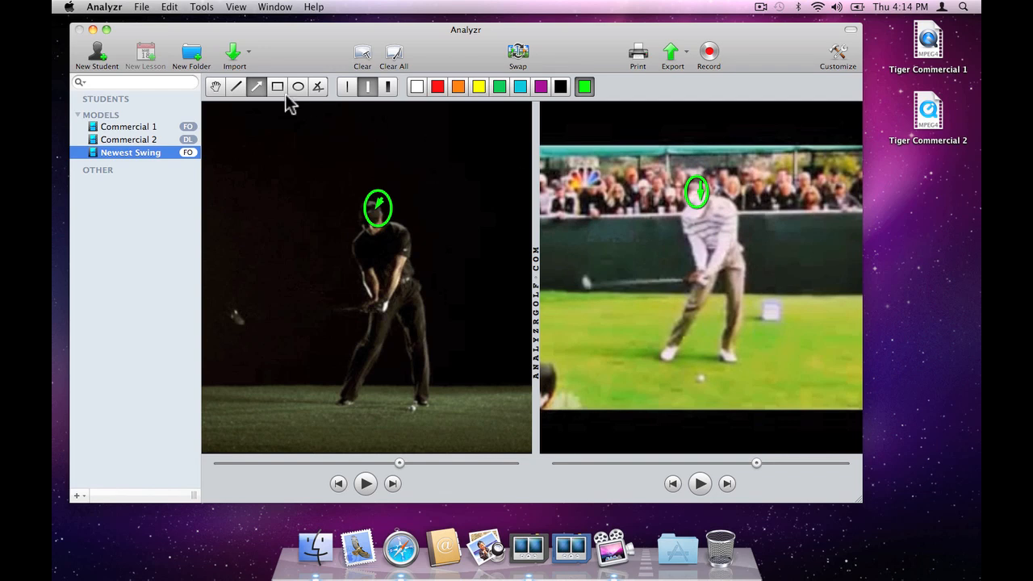
Step: Draw a green line from the golfer's lead hip down to the ground in each video
left_click(236, 85)
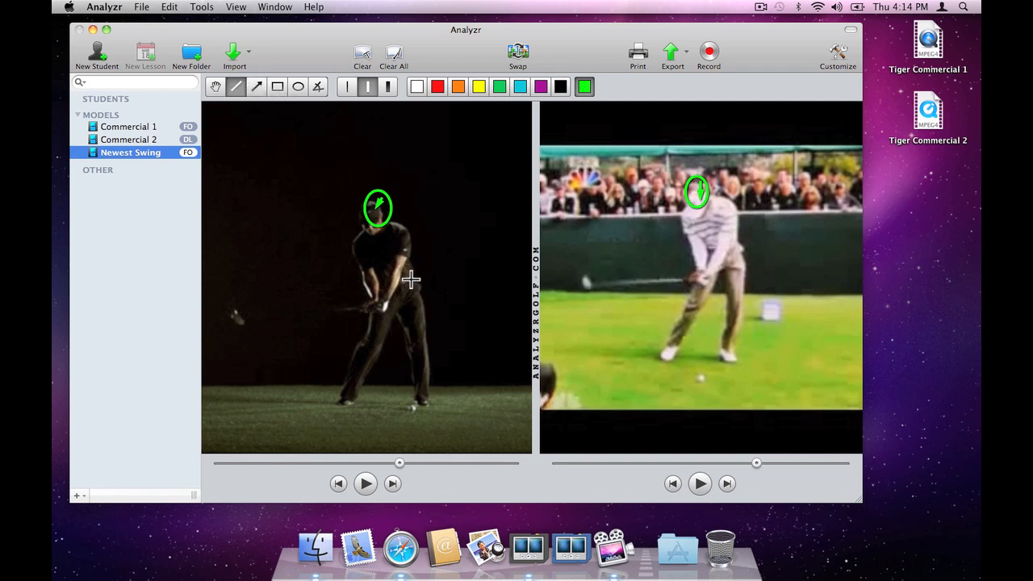
left_click_drag(411, 279, 409, 410)
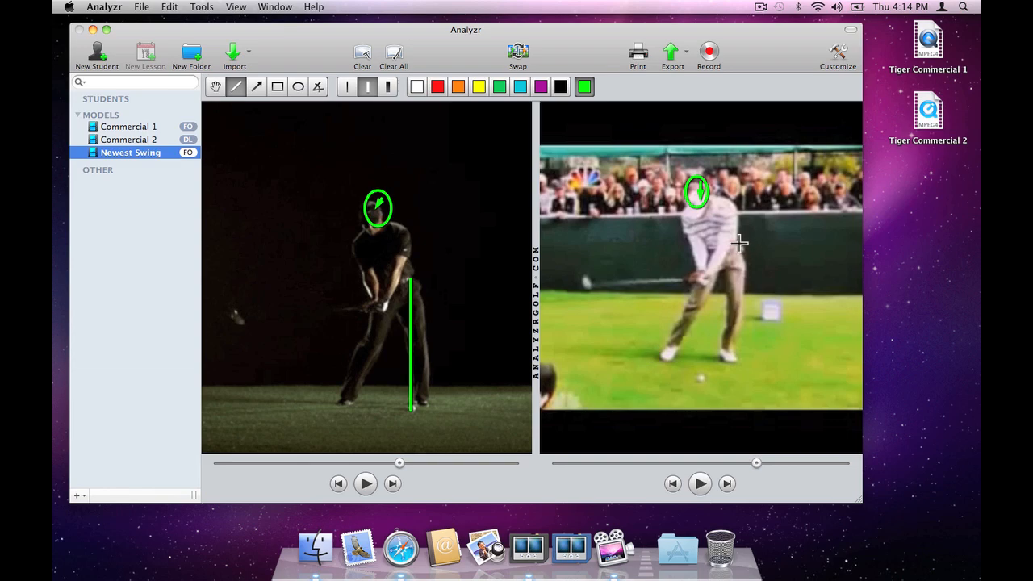
left_click_drag(739, 242, 752, 370)
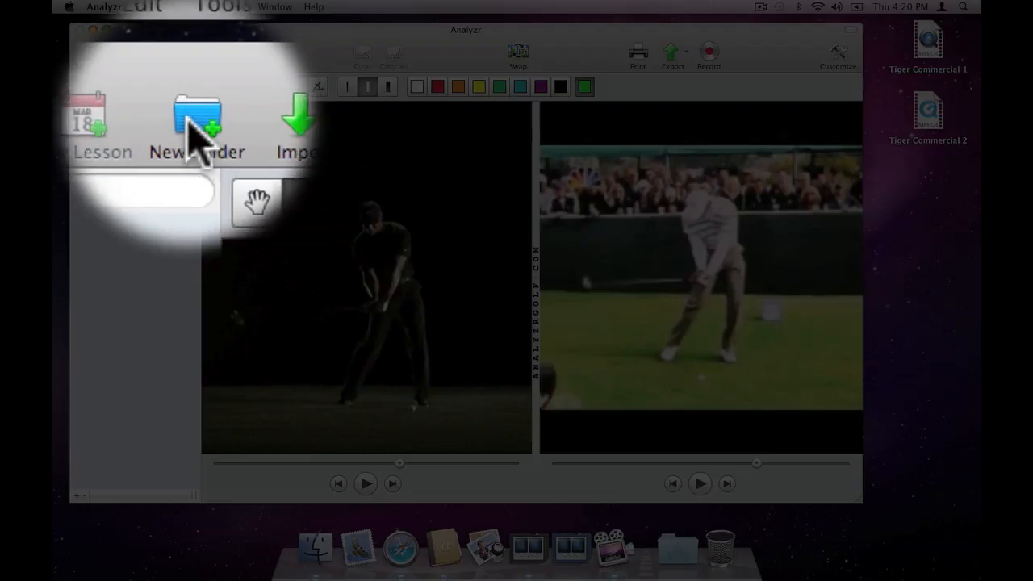
Step: Create a Model folder named "Tiger Woods" in the library
left_click(191, 54)
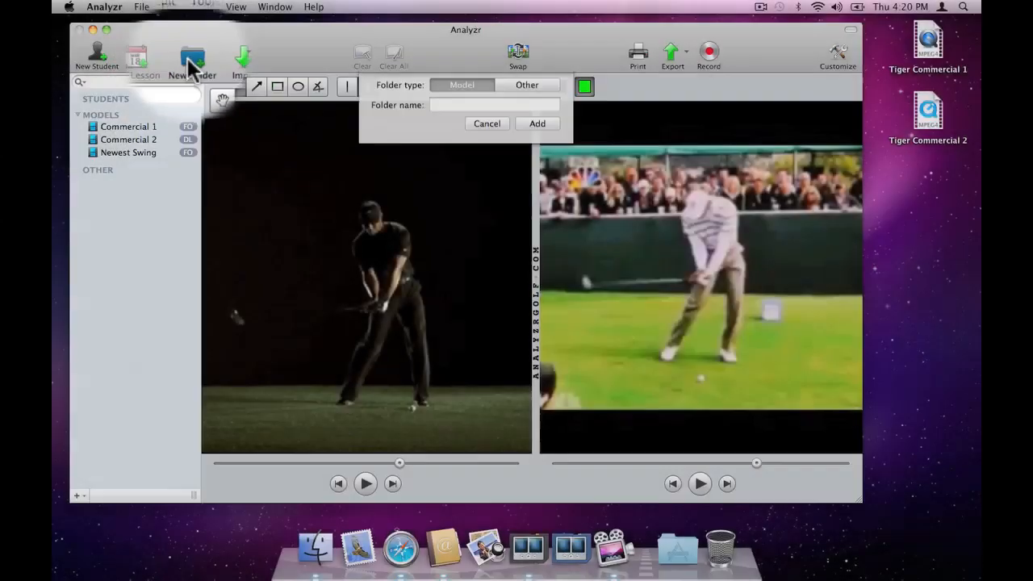
type("Tiger Woods")
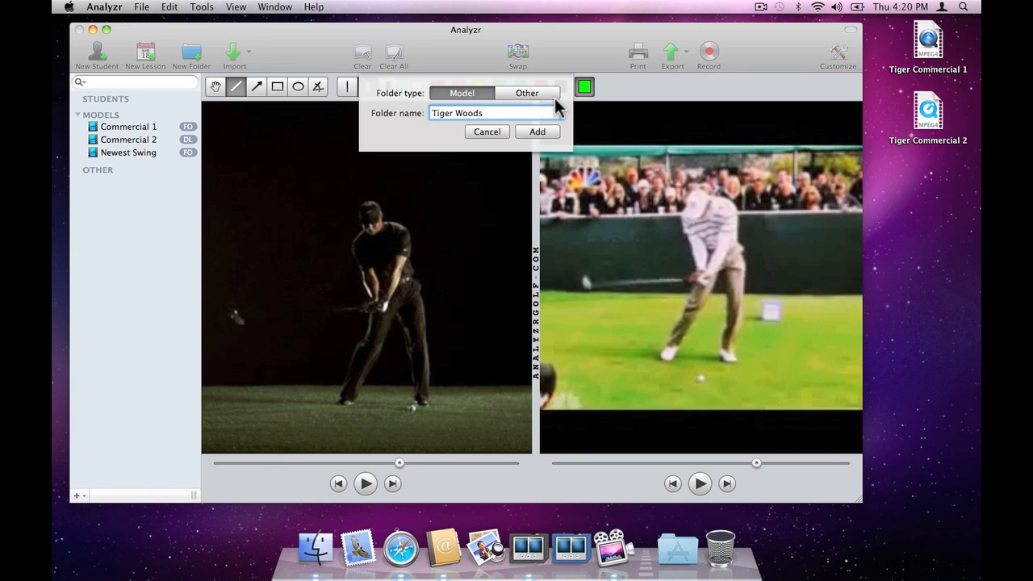
left_click(532, 138)
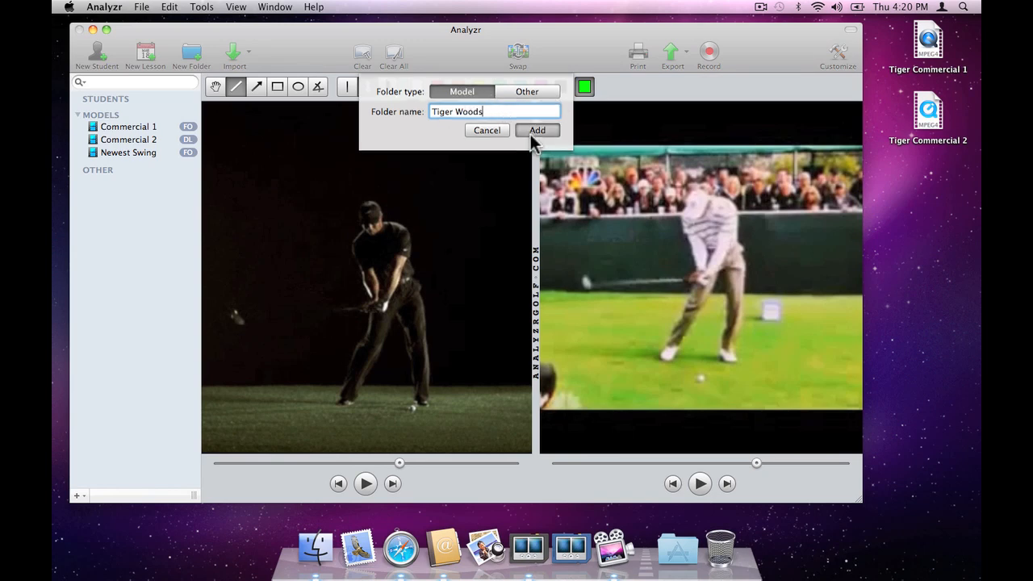
Step: Move the Commercial 1, Commercial 2 and Newest Swing videos into the Tiger Woods folder
left_click_drag(181, 153, 151, 161)
left_click_drag(255, 202, 255, 223)
left_click_drag(247, 161, 261, 224)
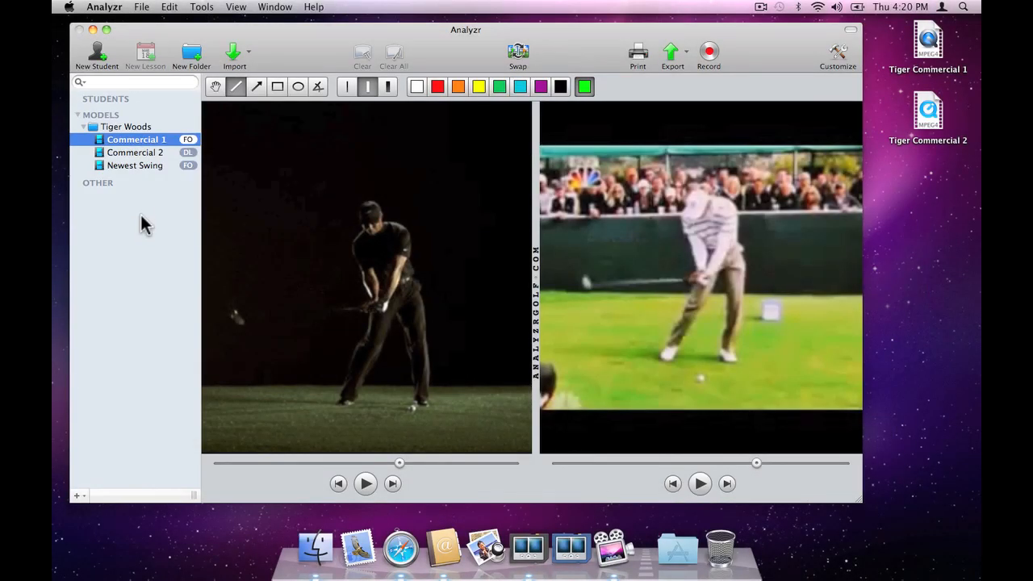
left_click(131, 129)
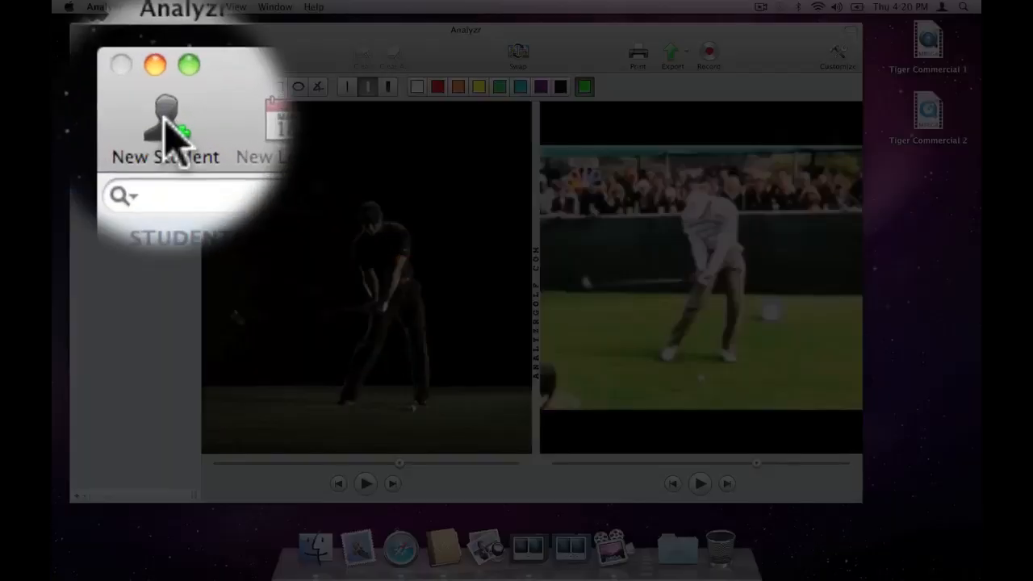
Step: Add a student from the last contact in the address book list, leaving the handicap, goals and other profile fields blank
left_click(96, 51)
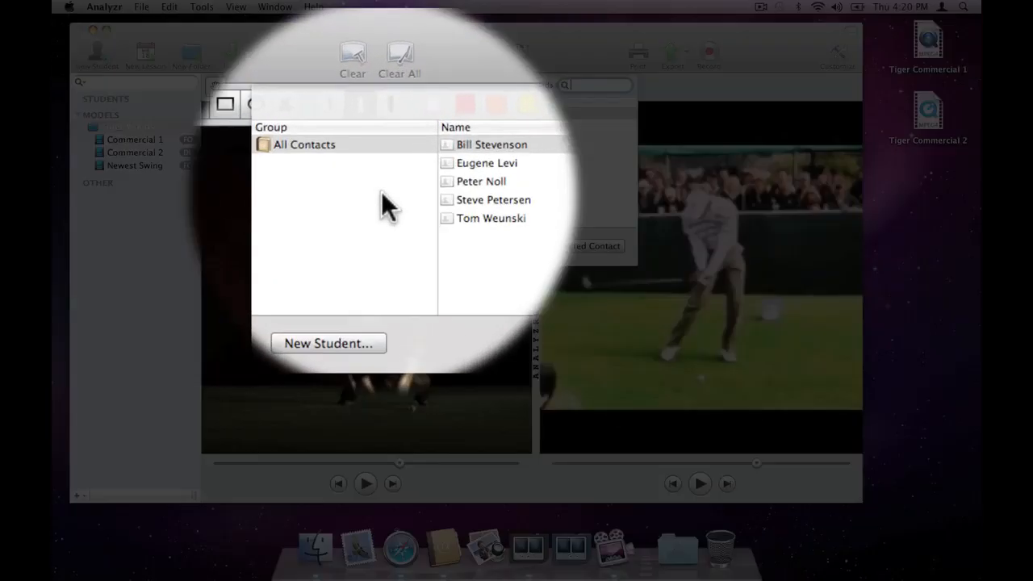
left_click(442, 202)
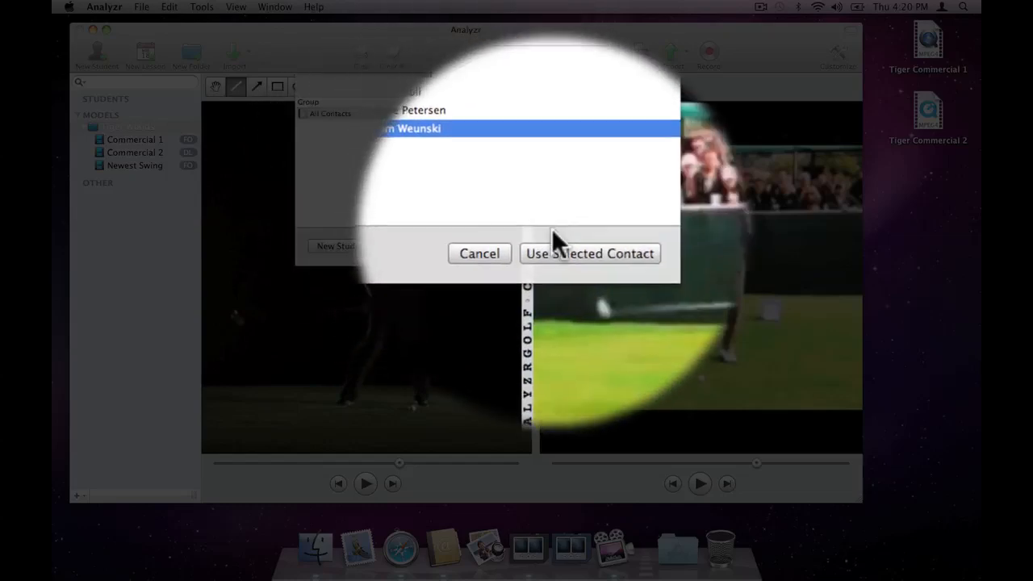
left_click(562, 241)
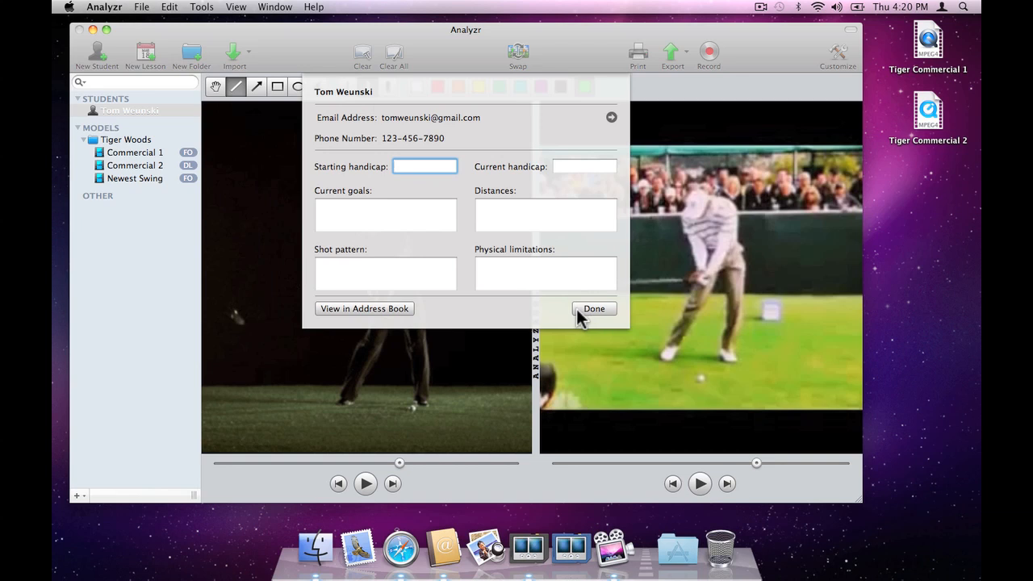
left_click(578, 310)
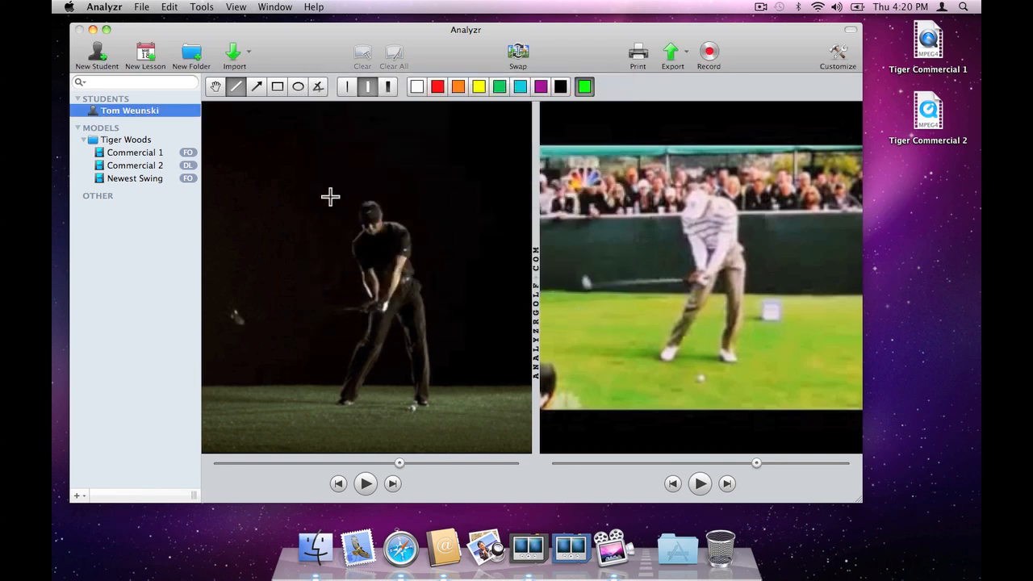
Step: Create a new student by entering a first and last name, leaving the contact and profile fields blank
left_click(97, 55)
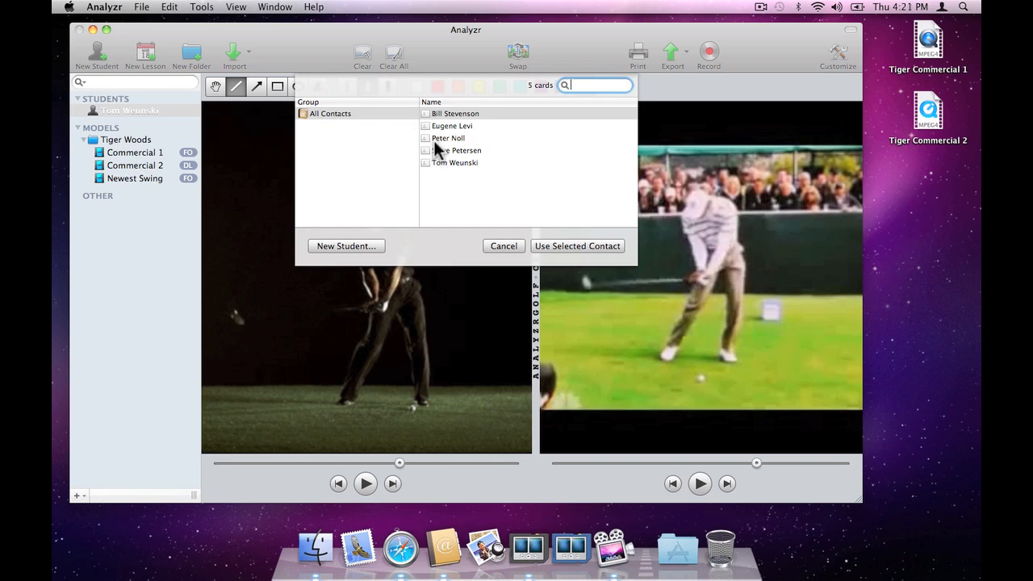
left_click(358, 244)
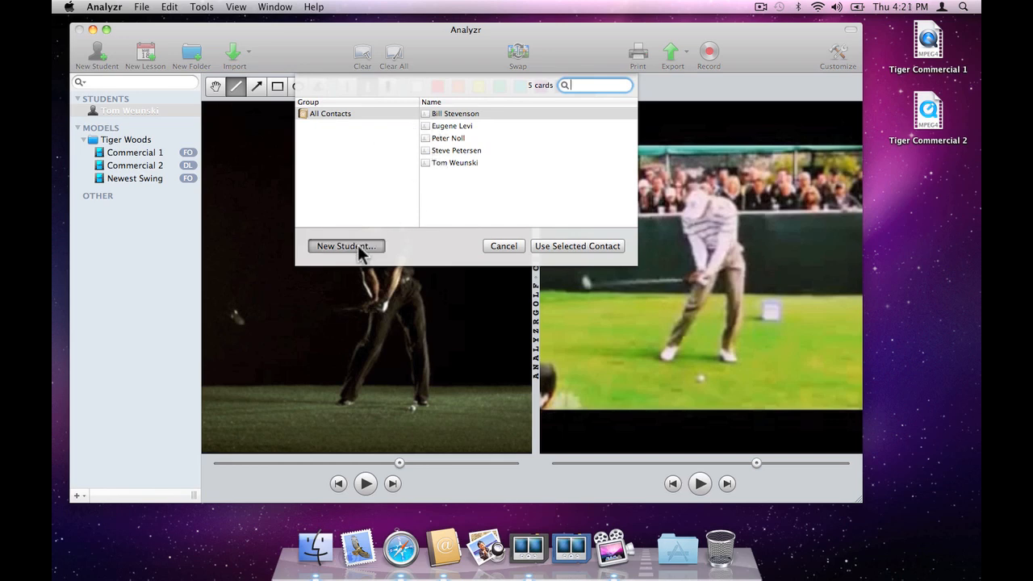
type("Sue")
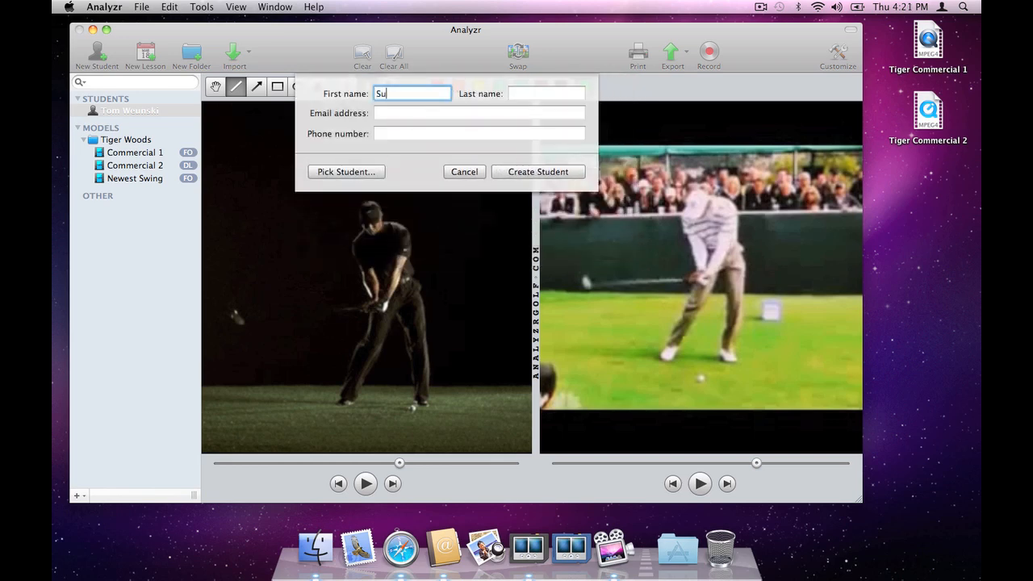
key("Tab")
type("Sm")
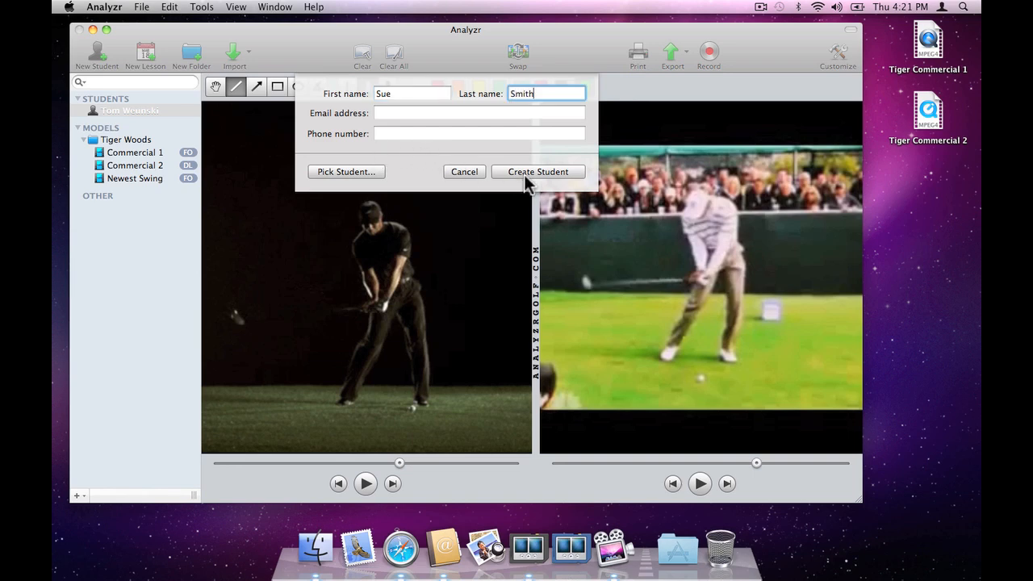
left_click(525, 172)
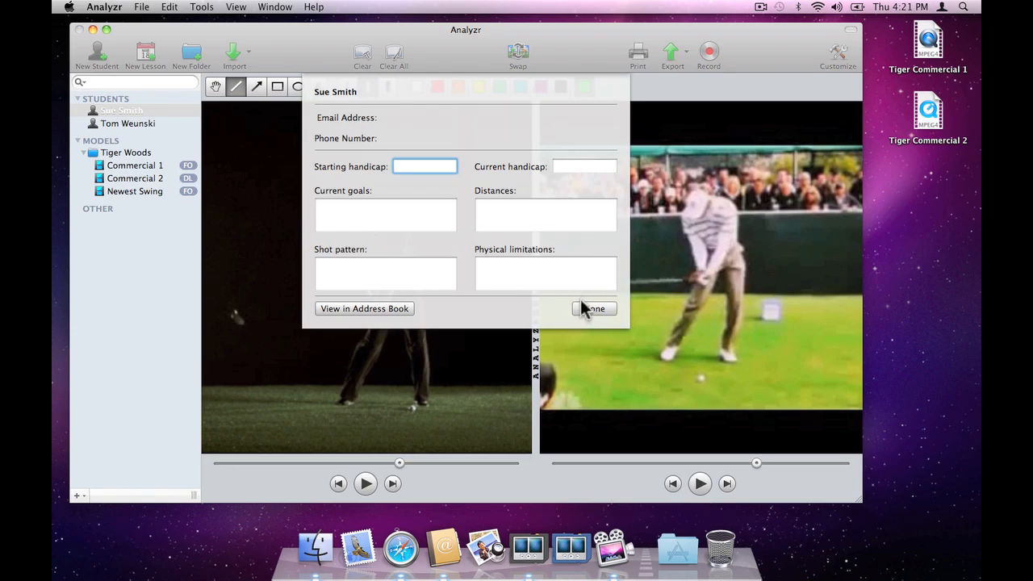
left_click(583, 306)
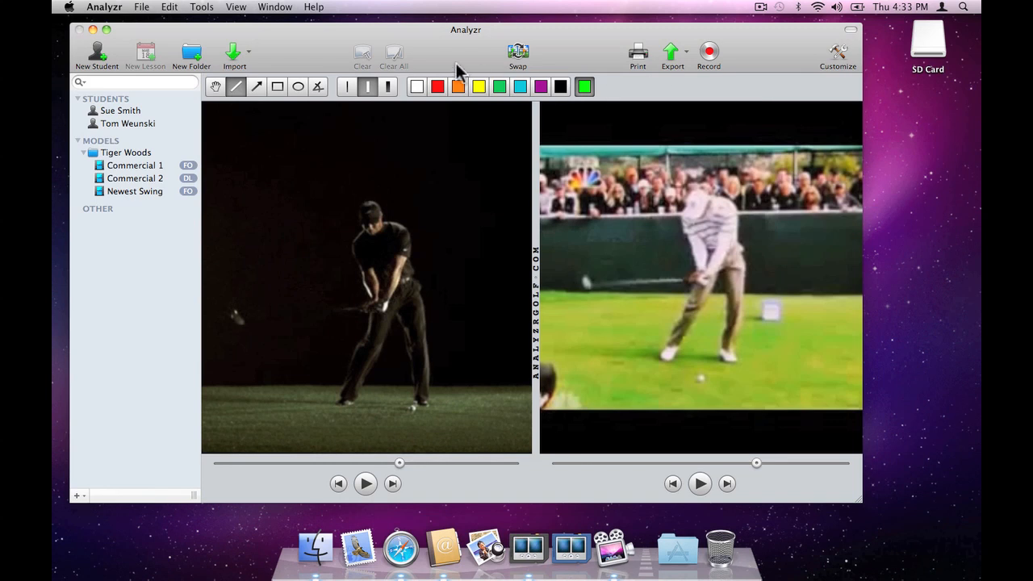
Step: For the second listed student, open local movies CIMG9349.MOV through CIMG9352.MOV from the SD Card's DCIM/100 folder for import
left_click(154, 122)
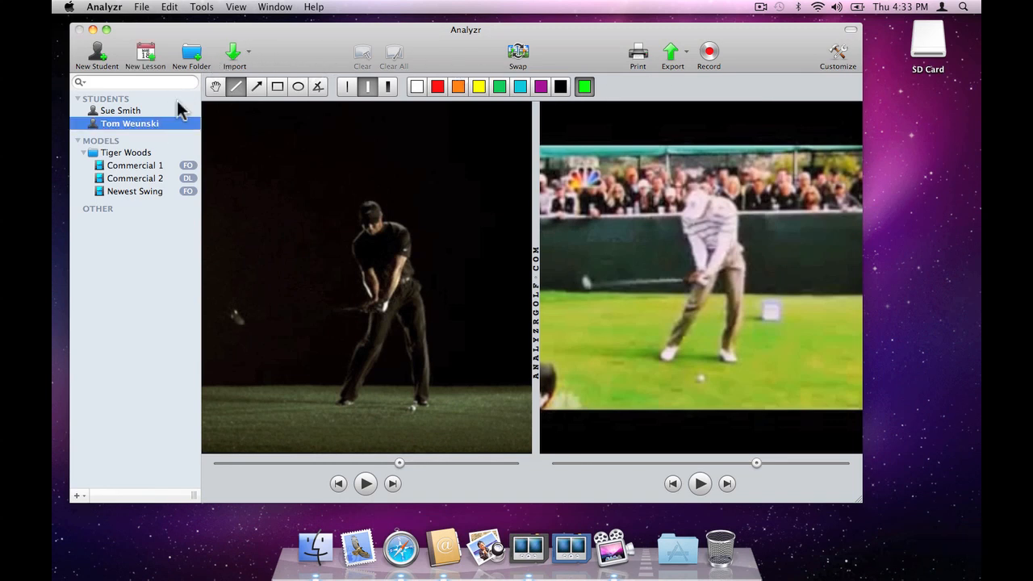
left_click(233, 53)
left_click(238, 77)
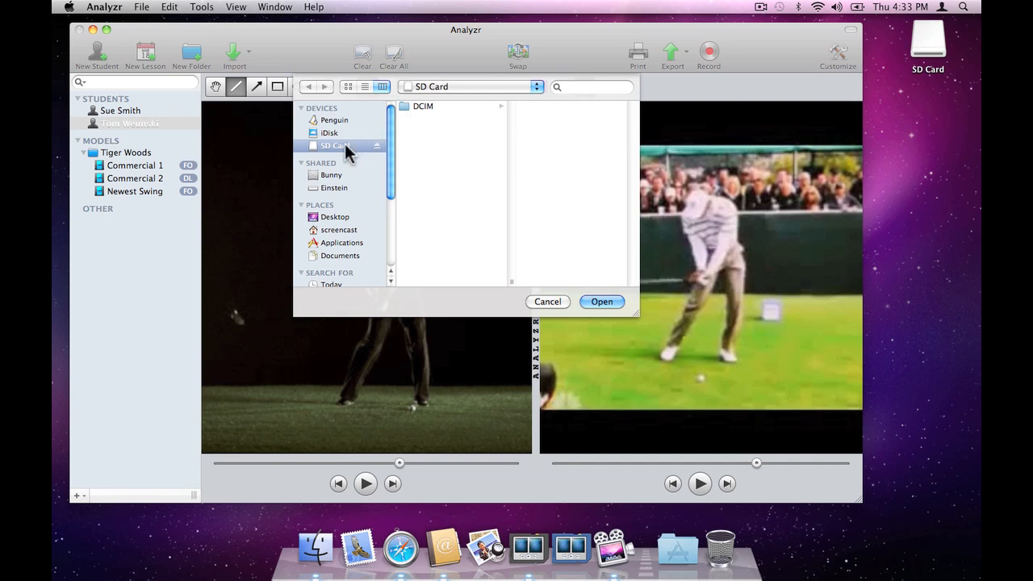
left_click(417, 113)
key("Right")
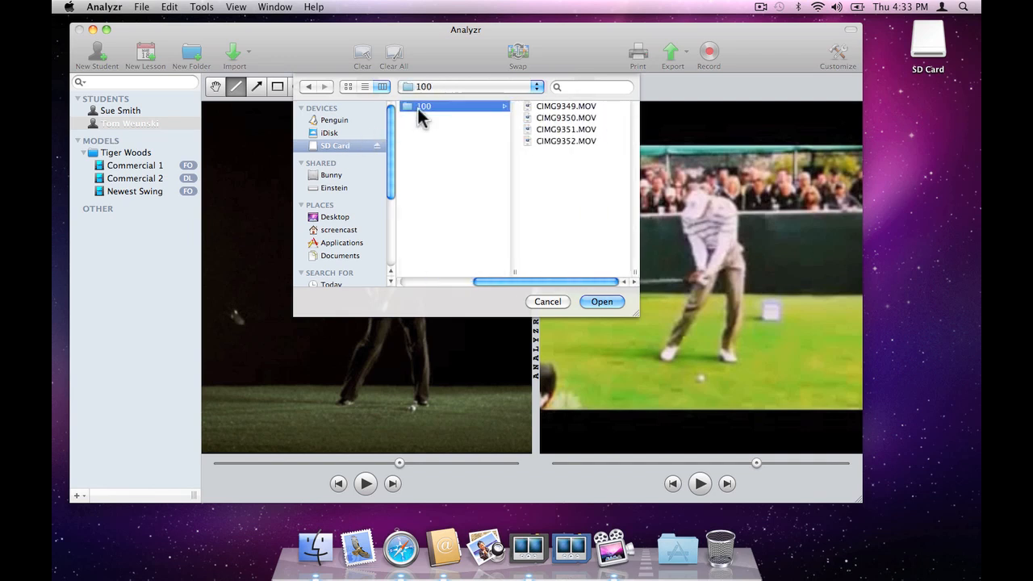
key("Right")
key("super+a")
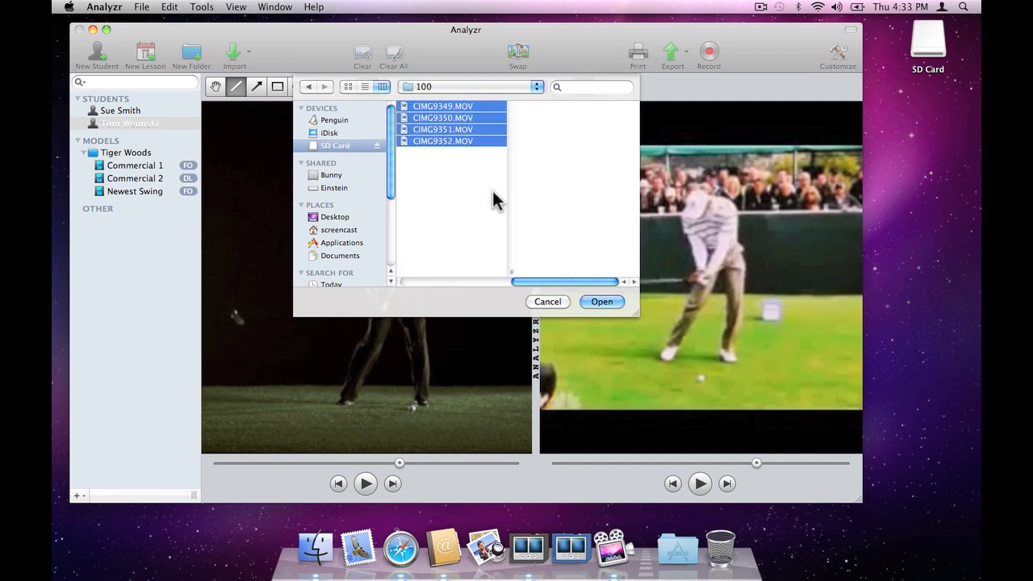
left_click(601, 301)
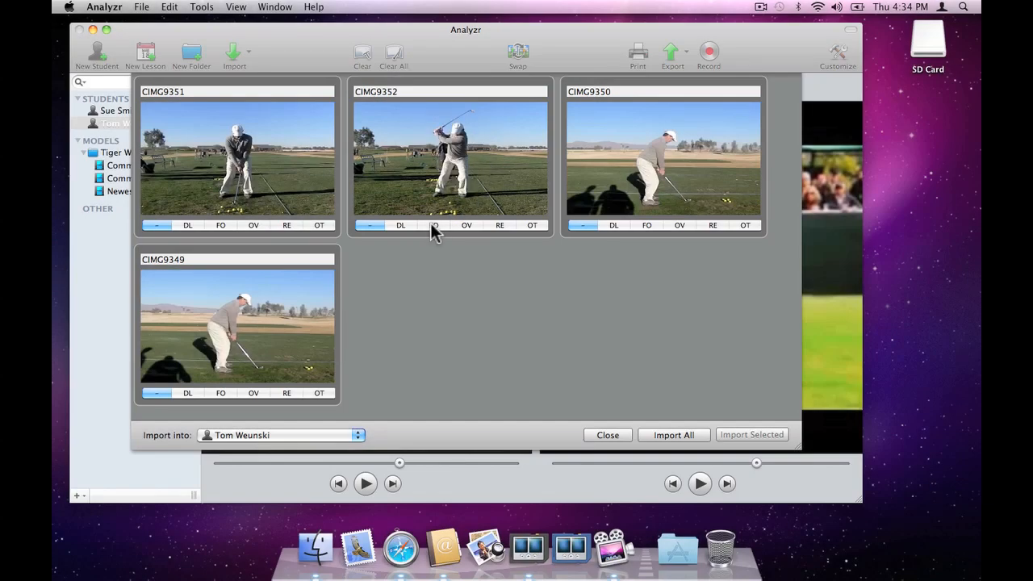
Step: Tag clip CIMG9352 as FO and CIMG9350 as DL, and import only CIMG9352 into the second listed student
left_click(434, 226)
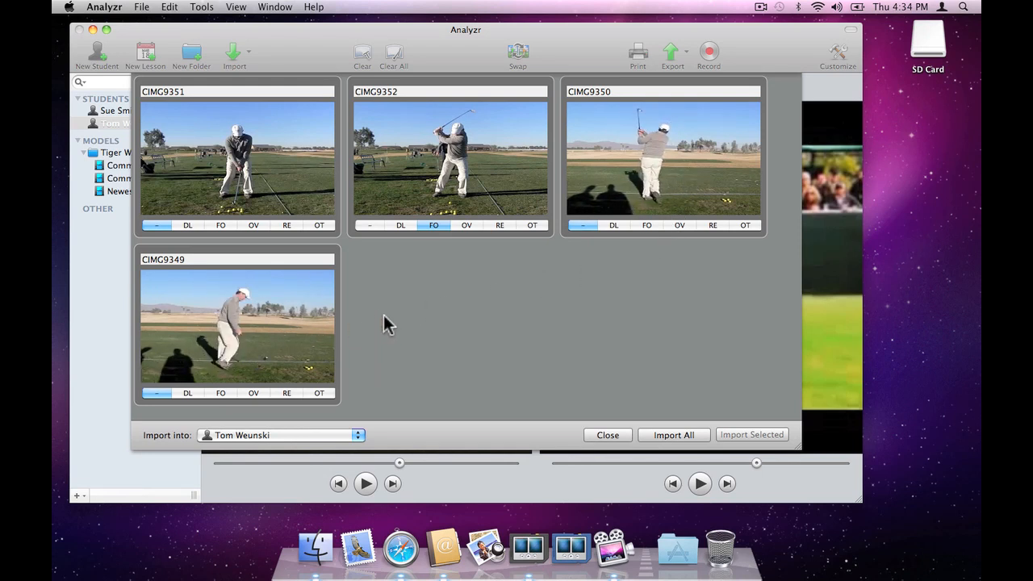
left_click(616, 226)
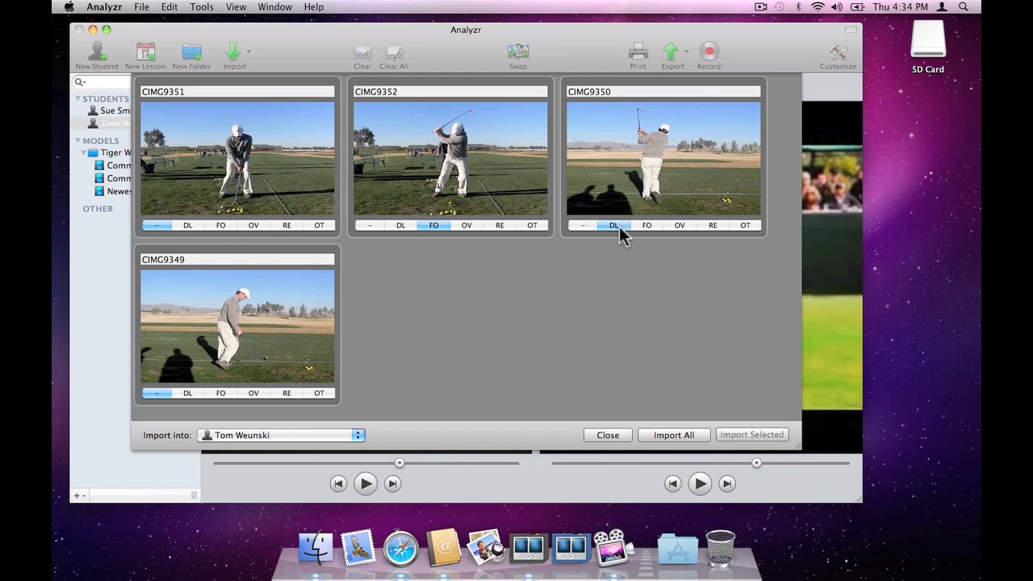
left_click(522, 193)
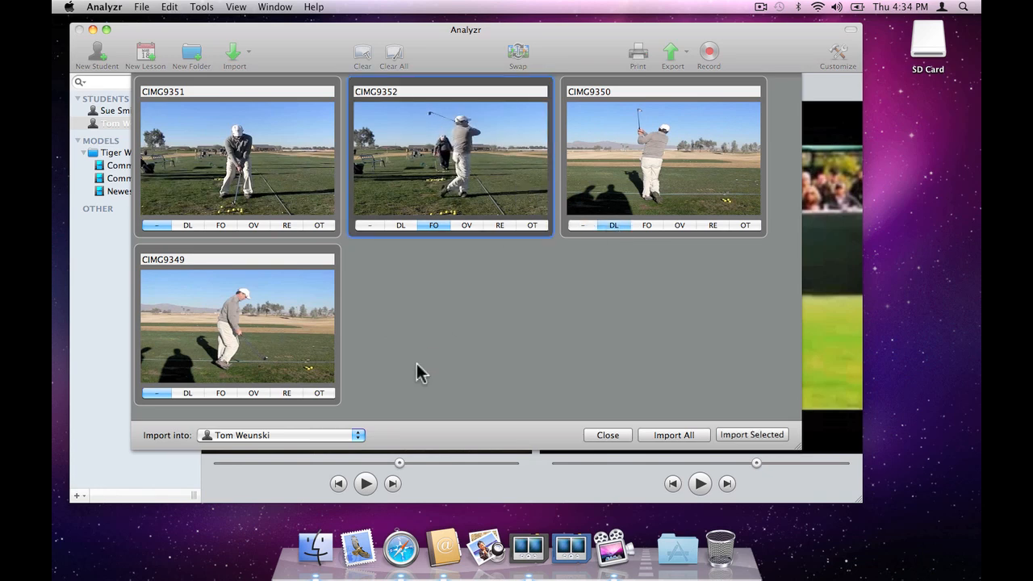
left_click(281, 436)
left_click(282, 436)
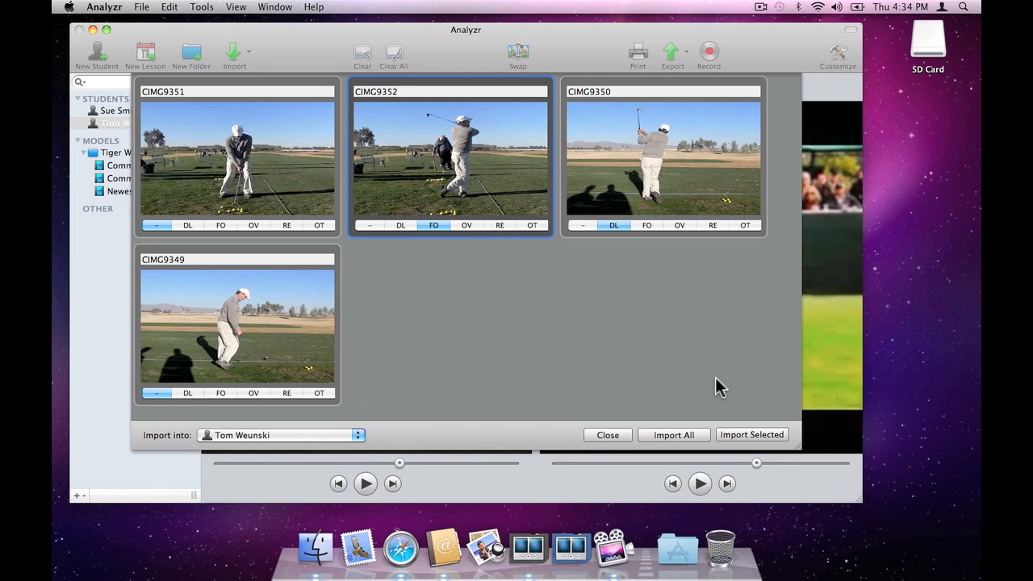
left_click(738, 435)
Step: Tag clip CIMG9349 as DL, import it into the same student, and close the import window
left_click(624, 227)
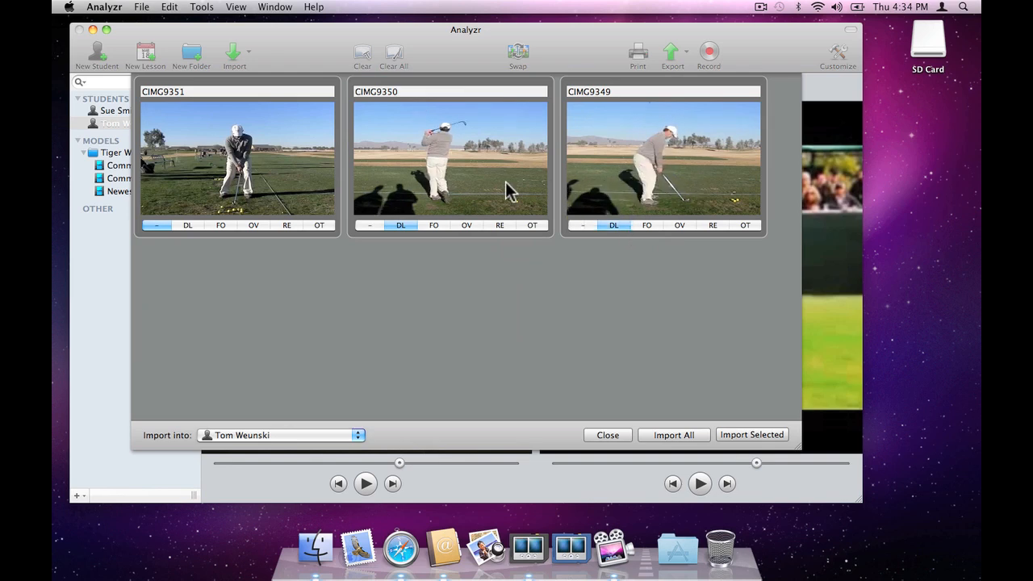
left_click(618, 192)
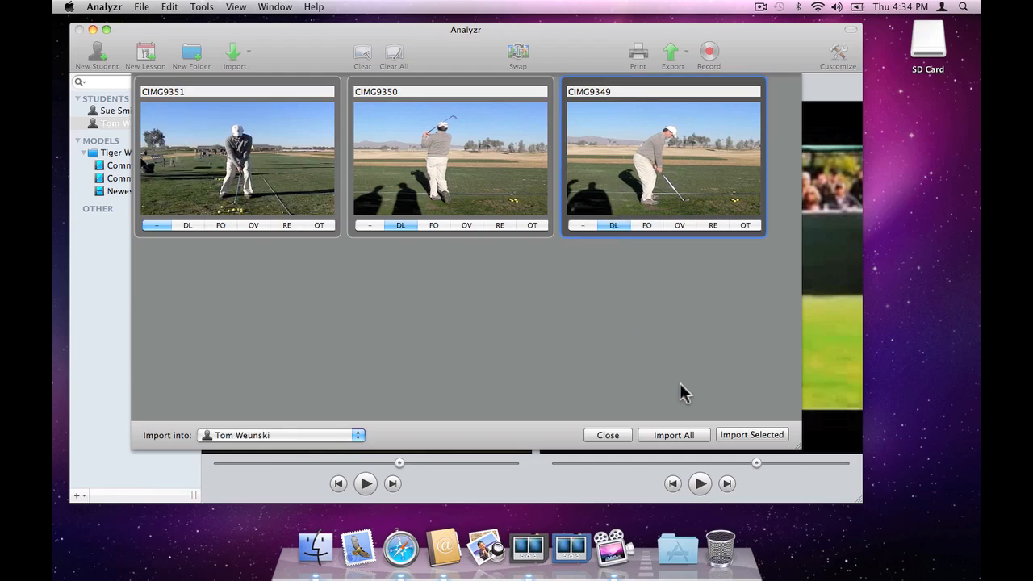
left_click(740, 435)
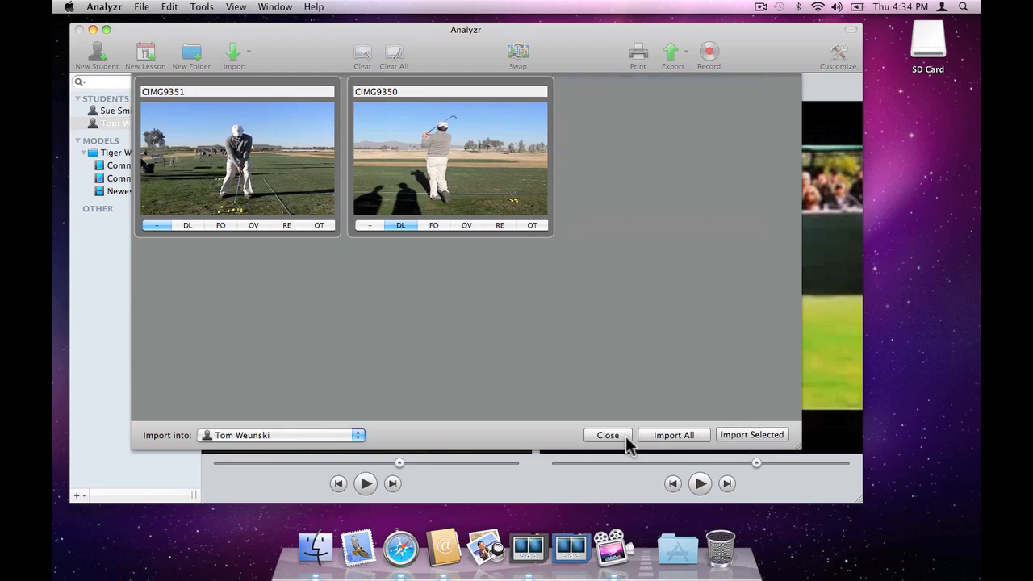
left_click(627, 436)
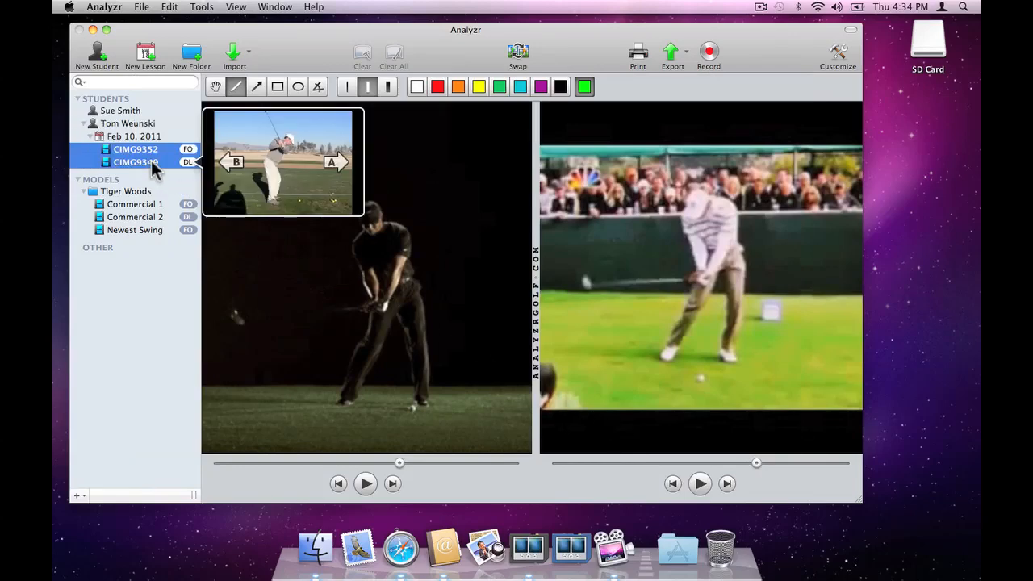
Step: Load the student's CIMG9352 video into view B and CIMG9349 into view A for comparison
mouse_move(151, 153)
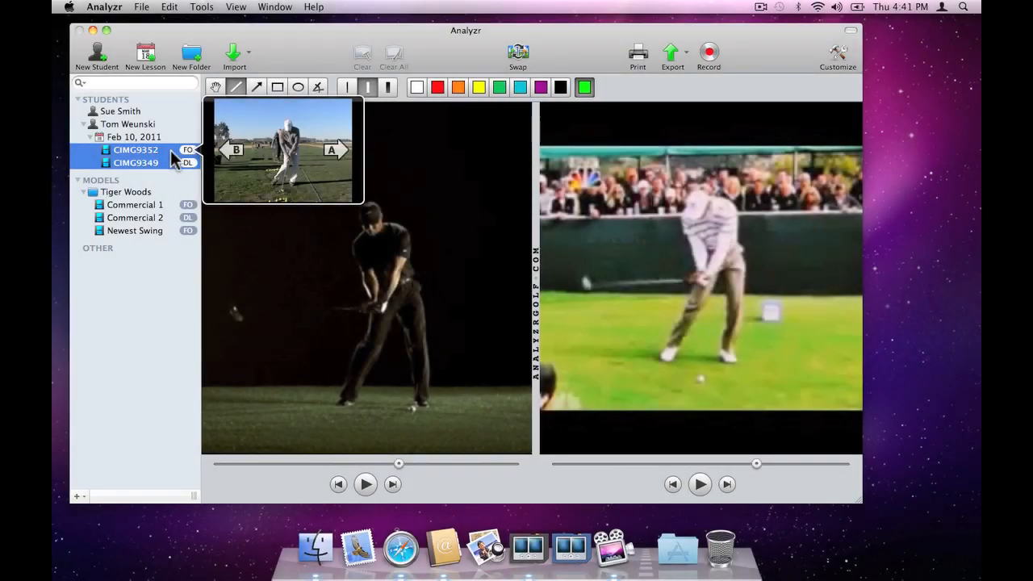
left_click(233, 150)
mouse_move(200, 164)
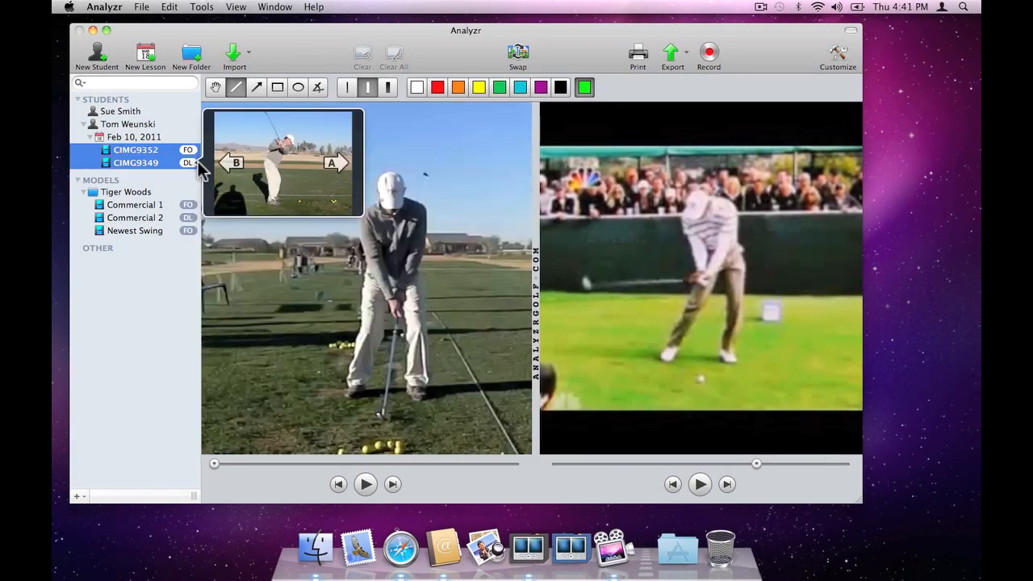
left_click(332, 161)
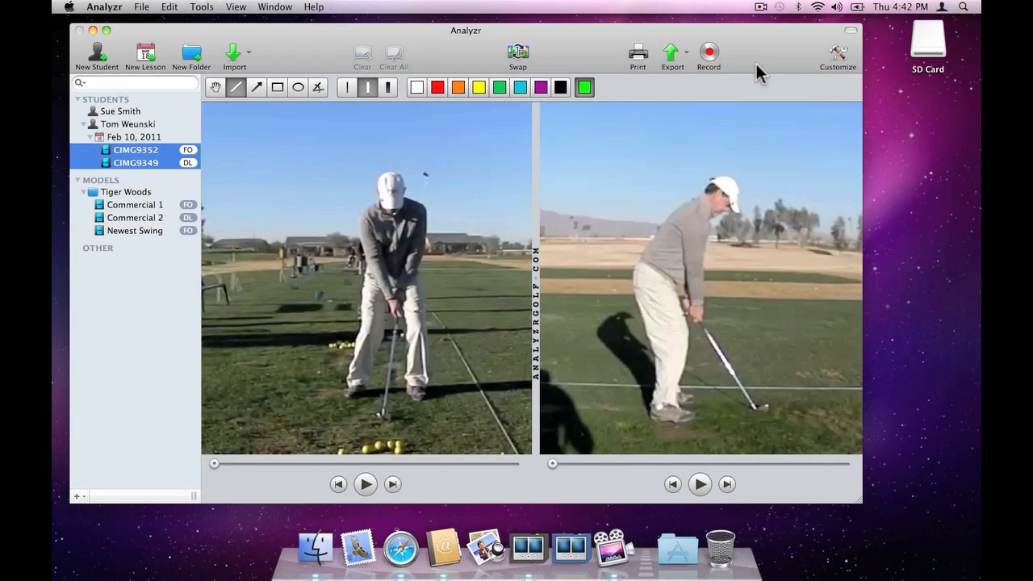
Step: Open all six local movies, CIMG9349 through CIMG9354, from the SD Card's DCIM/100 folder for import
left_click(236, 53)
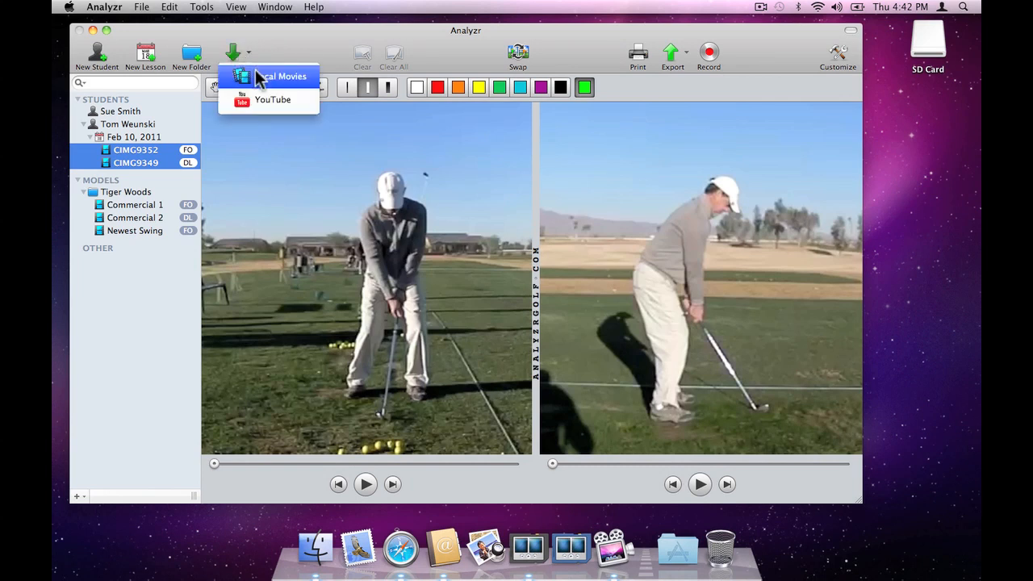
left_click(258, 77)
left_click(480, 110)
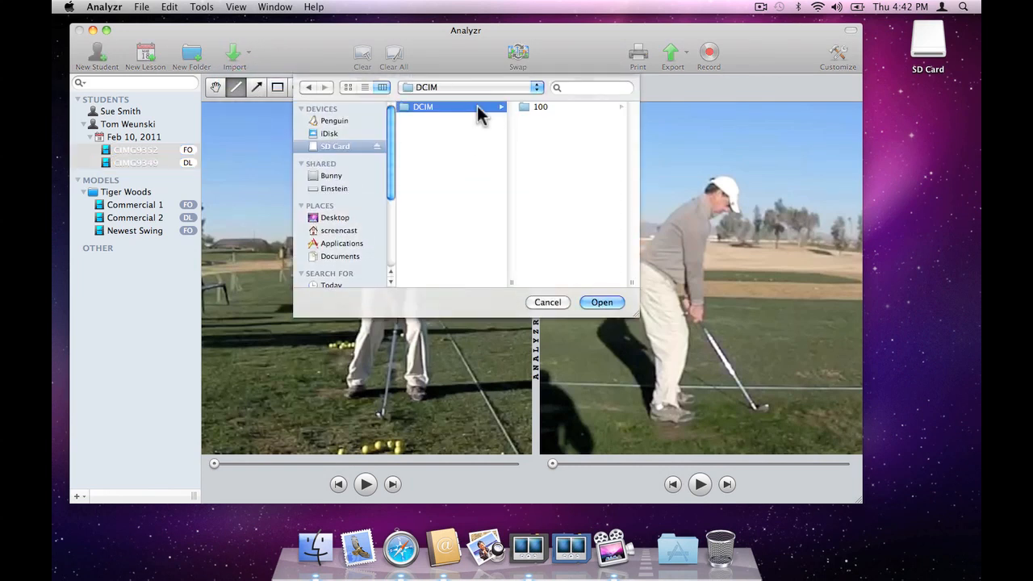
key("Right")
key("Right")
key("shift+Down")
key("shift+Down")
key("shift+Down")
key("shift+Down")
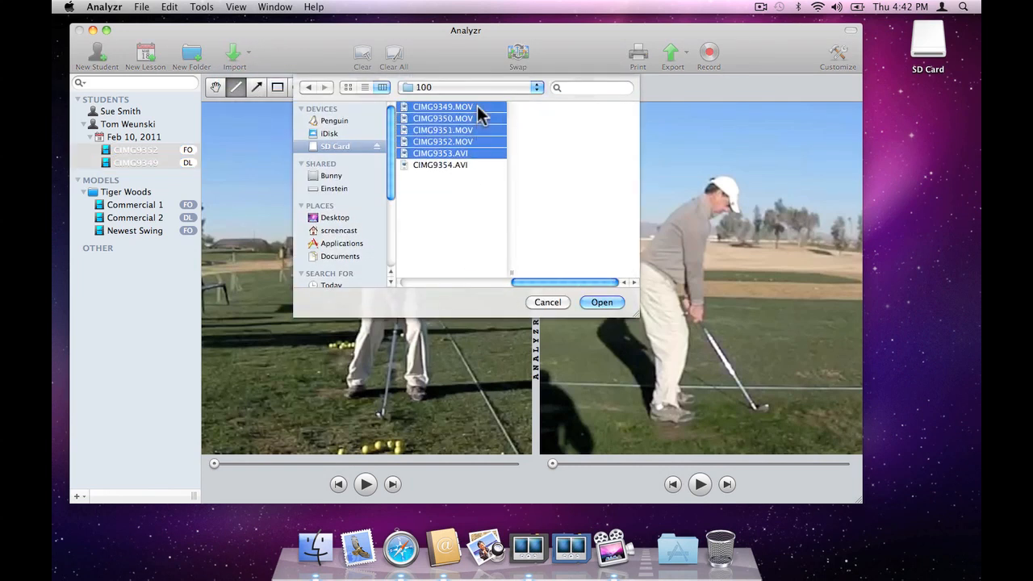
key("shift+Down")
key("Return")
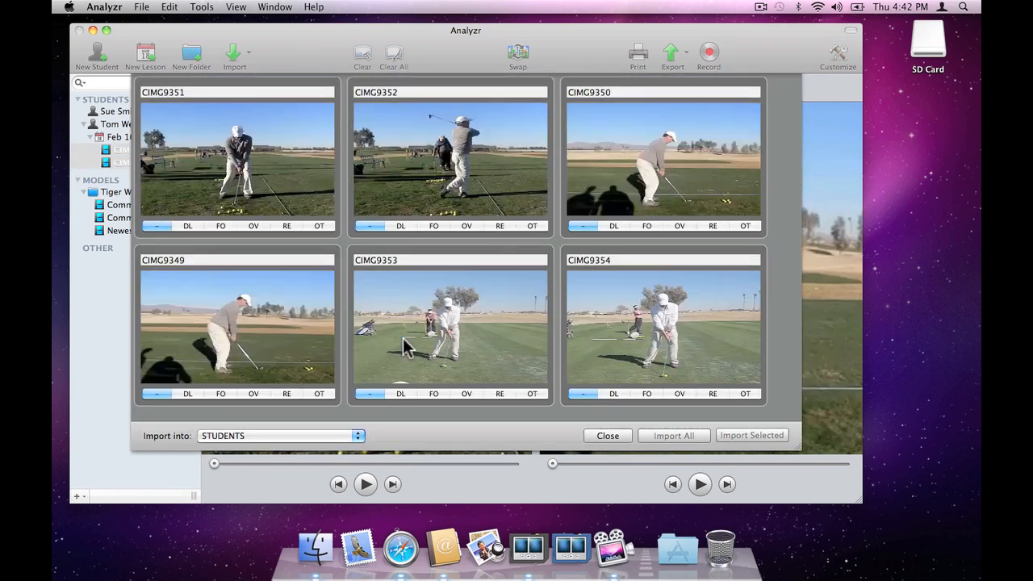
Step: Tag clips CIMG9353 and CIMG9354 as FO, import both into the second listed student, and close the import window
left_click(438, 394)
left_click(647, 394)
left_click(649, 369)
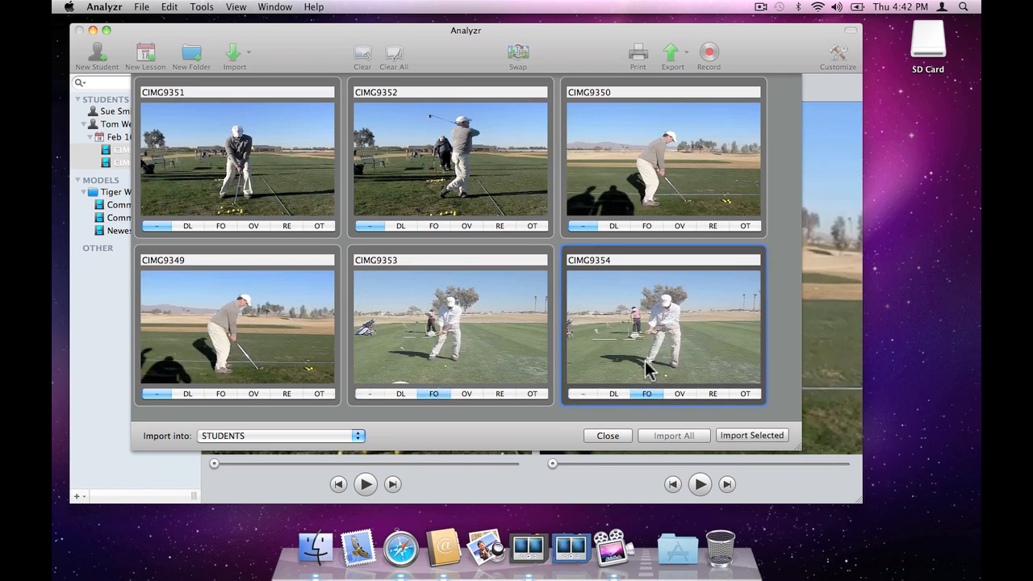
left_click(536, 353)
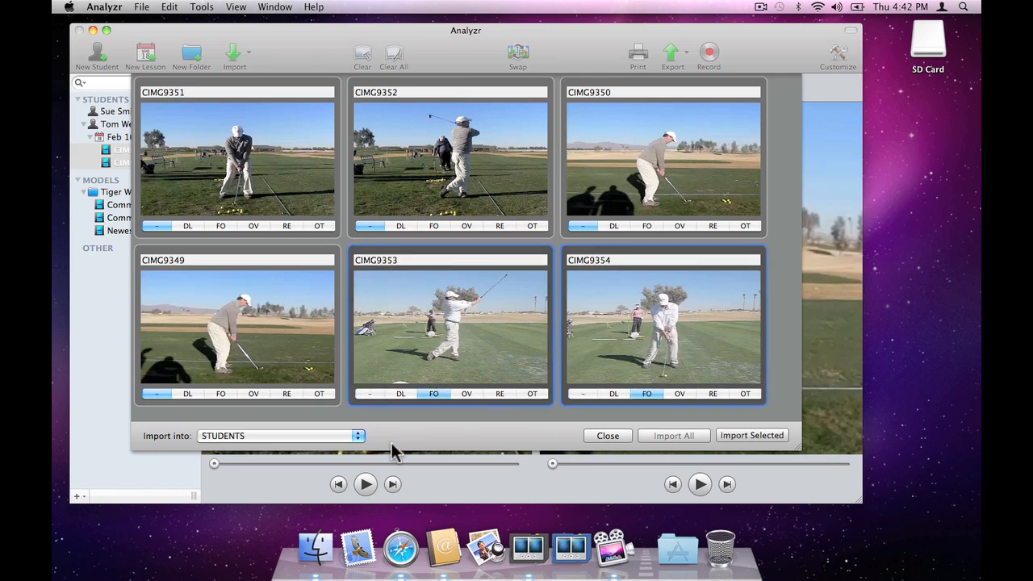
left_click(358, 436)
left_click(337, 466)
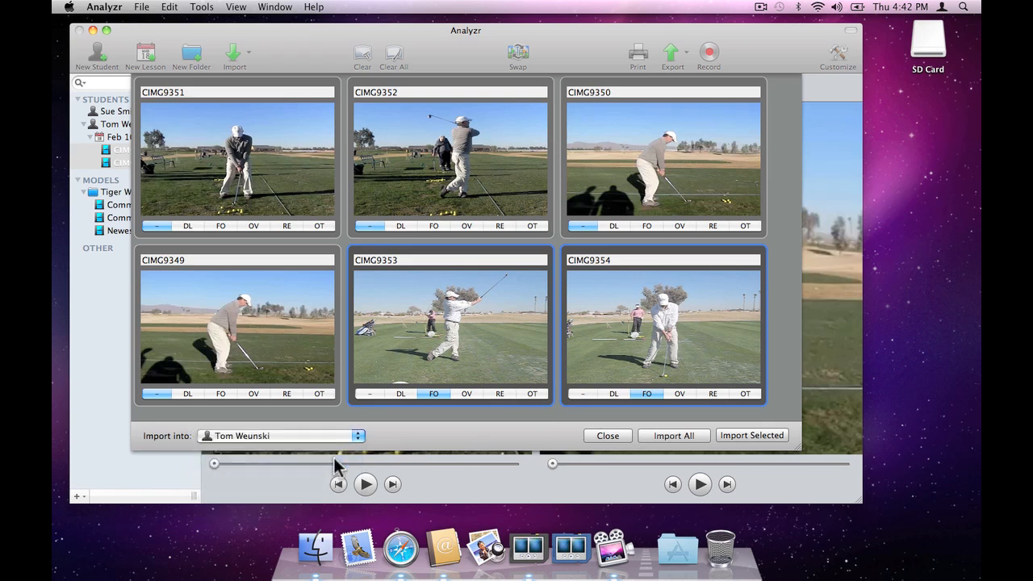
left_click(749, 432)
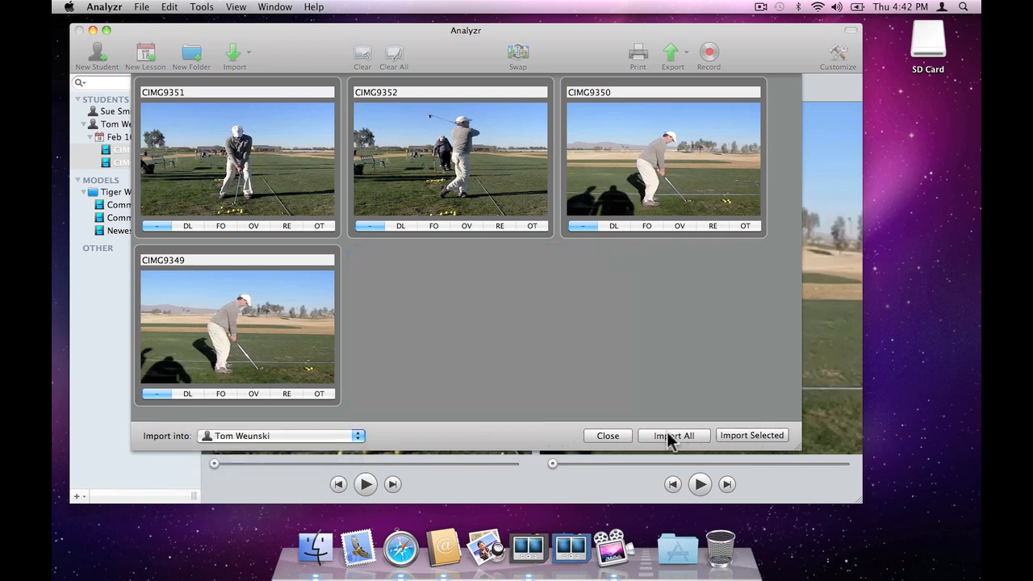
left_click(608, 432)
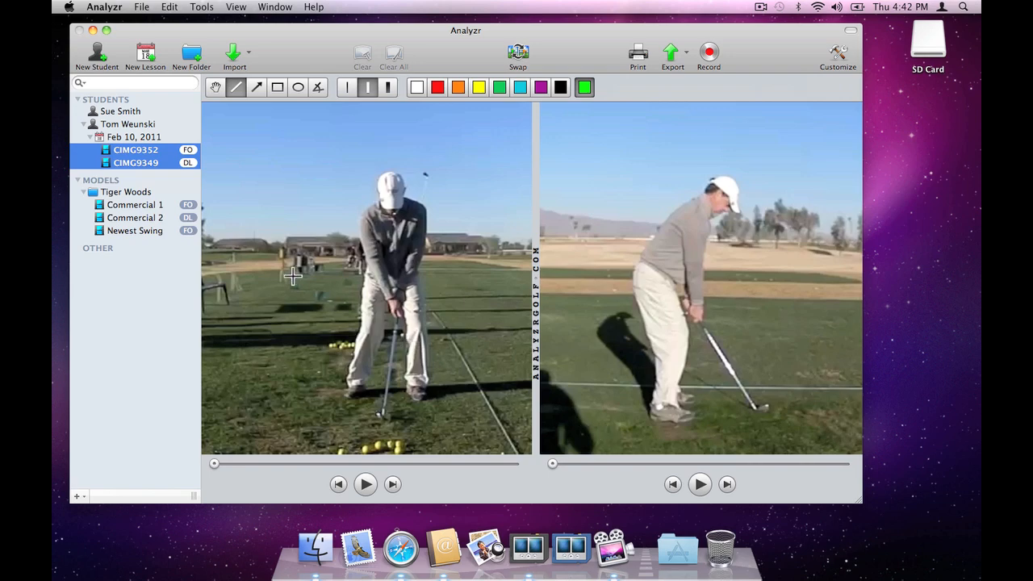
mouse_move(168, 177)
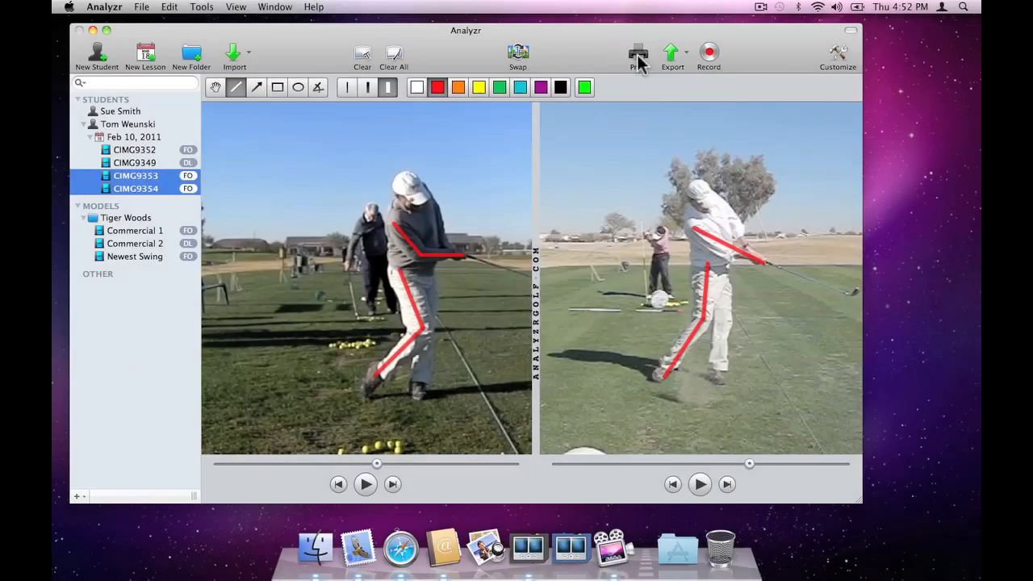
Step: Add the copied note about straightening the right leg and feeling 'long arms' after impact to the comparison printout, and cancel printing
left_click(637, 55)
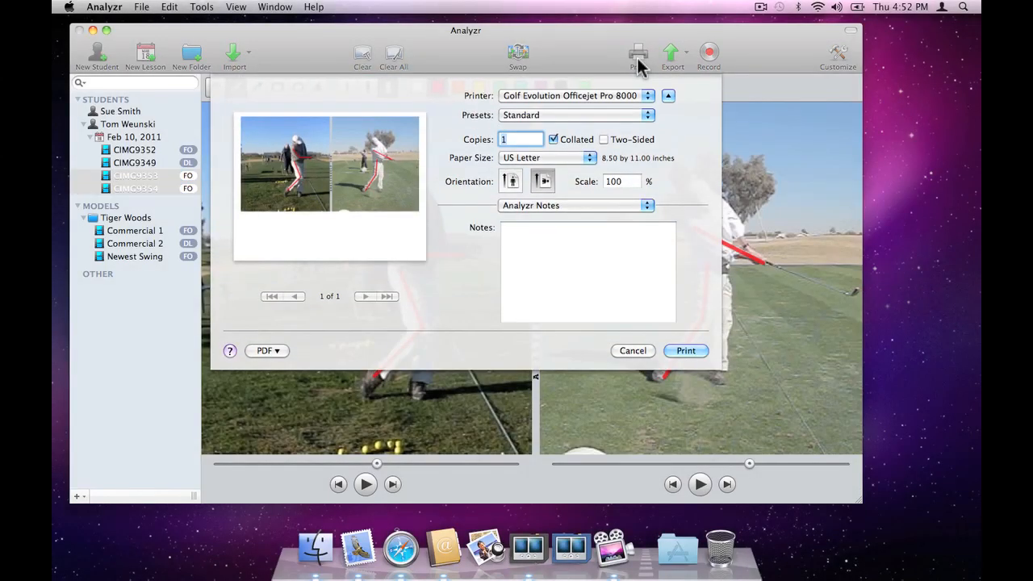
left_click(599, 233)
type("Keep straightening the right leg and feeling \"long arms\" after impact. Great work today Tom!")
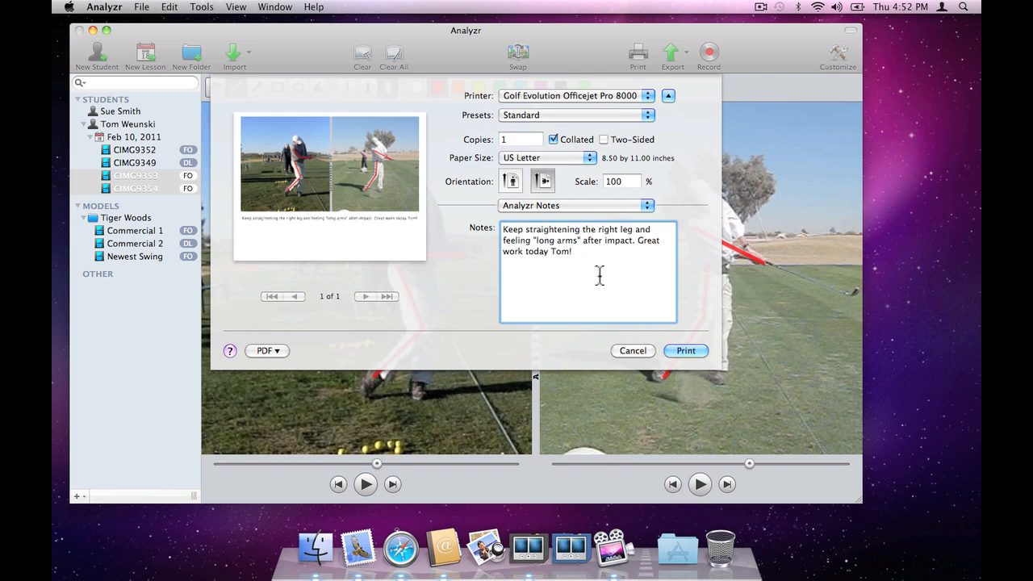
left_click(644, 349)
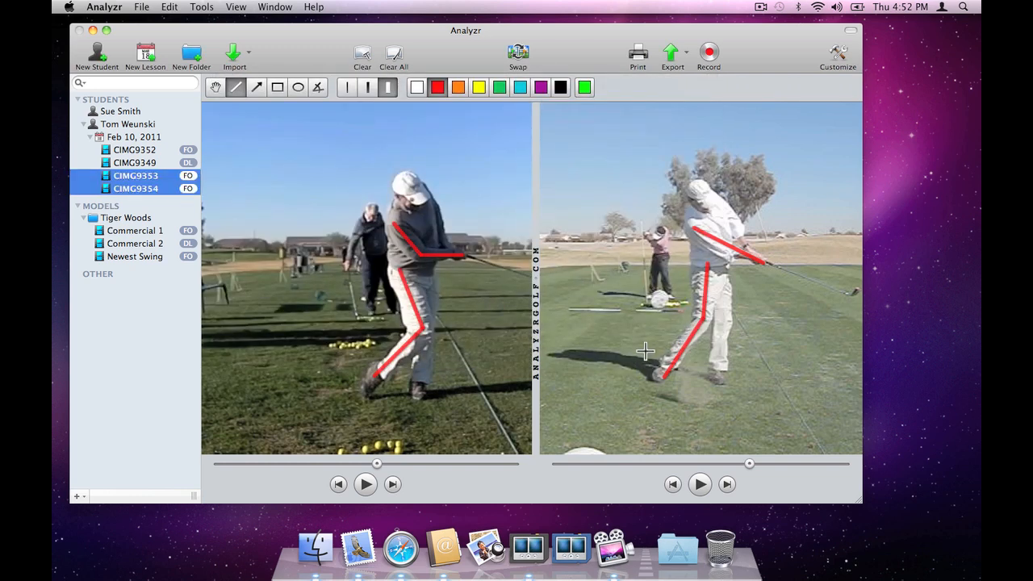
Step: Export the comparison as a JPEG screenshot by email, with the copied note about straightening the right leg and feeling 'long arms' after impact
left_click(664, 61)
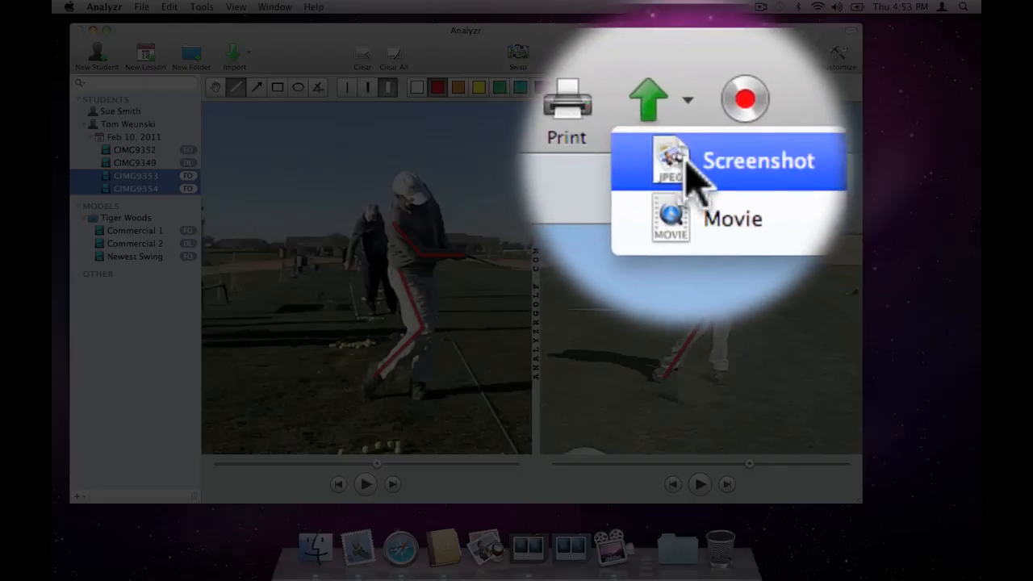
left_click(691, 77)
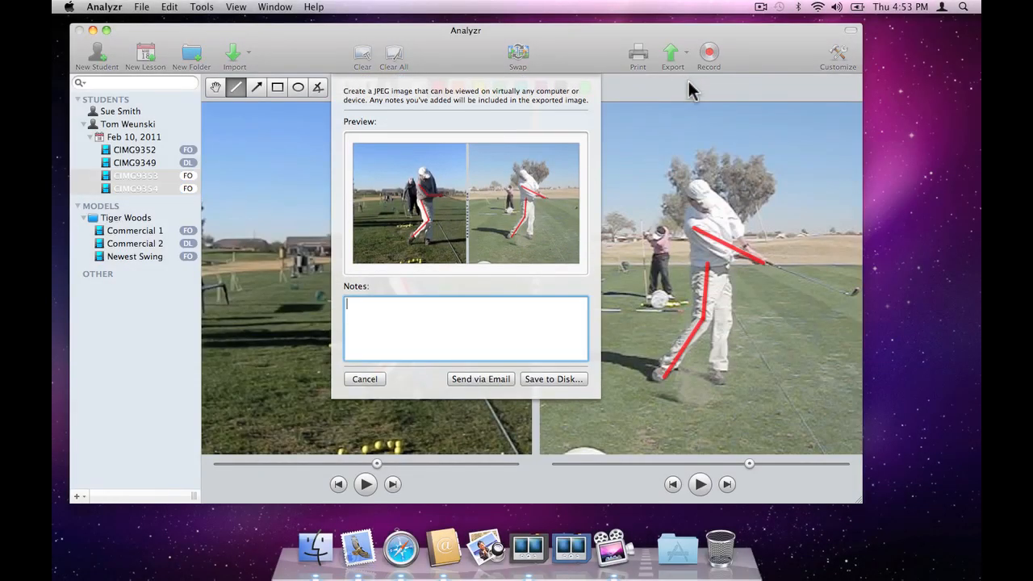
type("Keep straightening the right leg and feeling \"long arms\" after impact. Great work today Tom!")
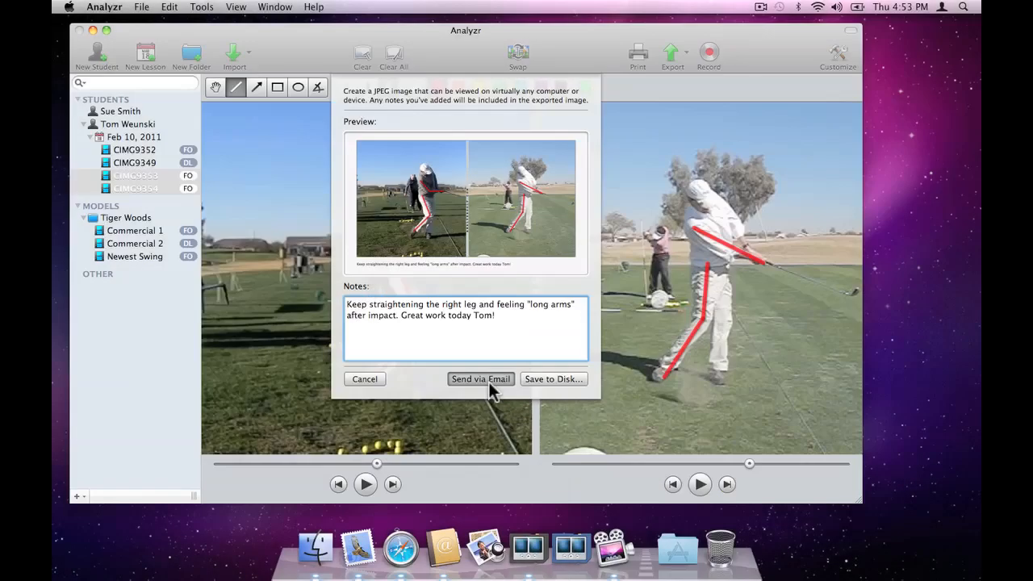
left_click(489, 380)
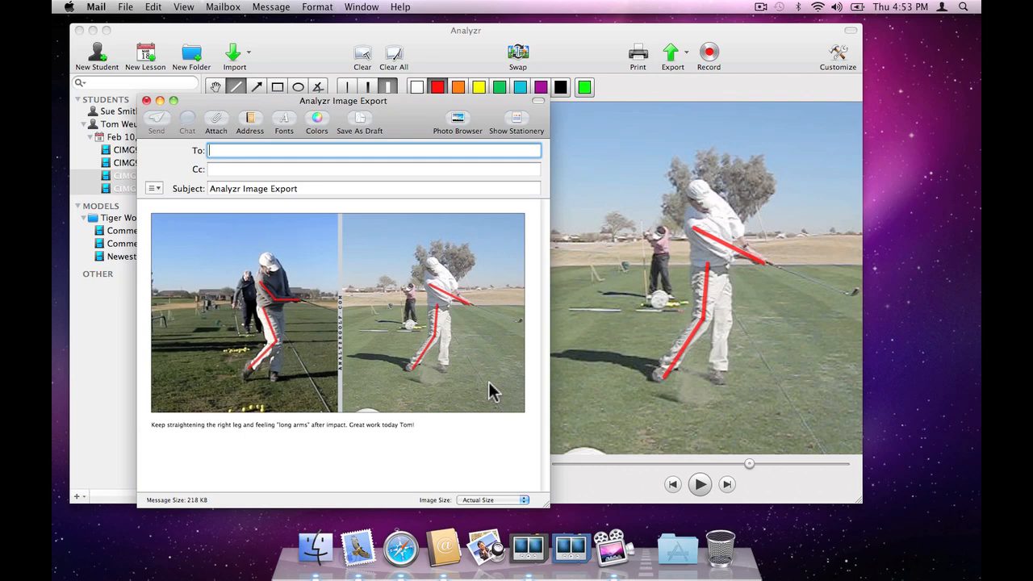
Step: Address the image export email to the student's e-mail address and send it
type("t")
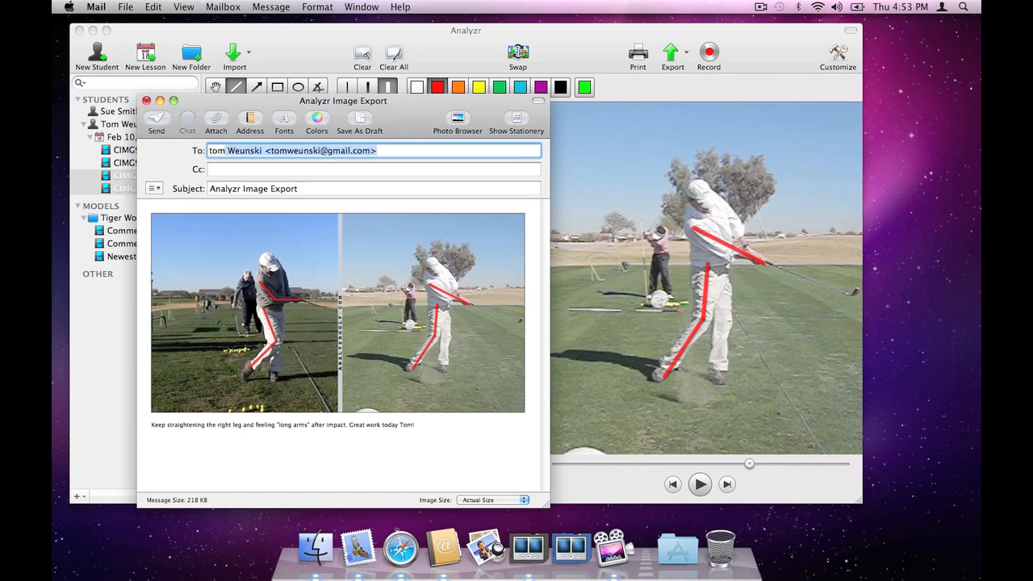
key("Return")
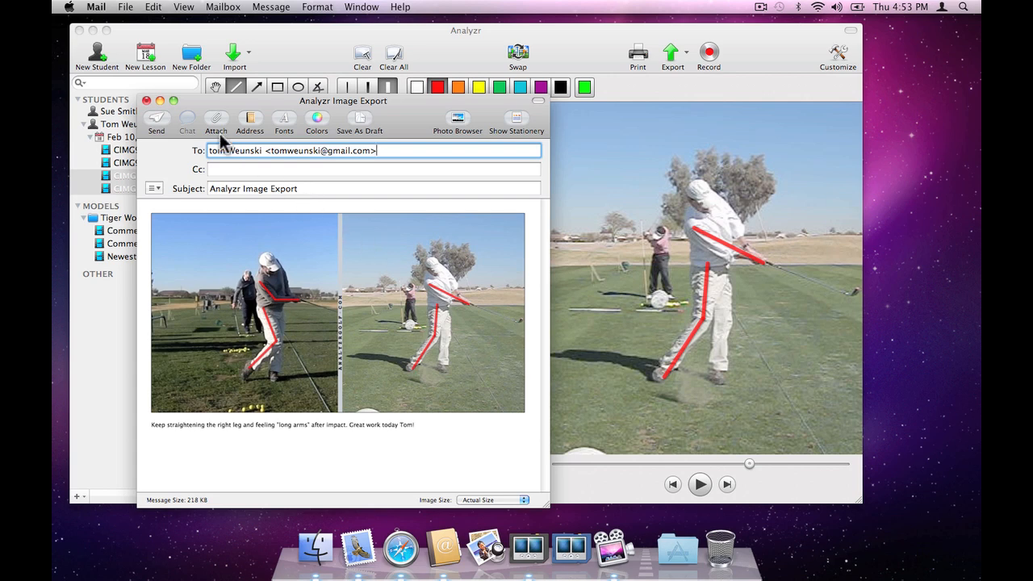
left_click(168, 111)
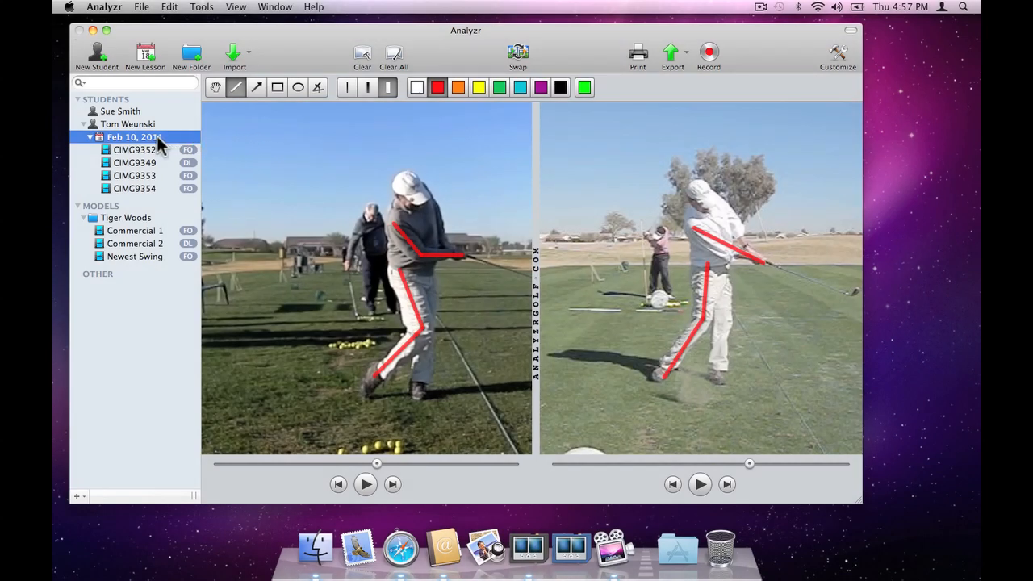
Step: Save the copied notes 'Straightening the right leg' and 'Feeling "long arms" after impact' in the second student's Feb 10, 2011 lesson
double_click(155, 137)
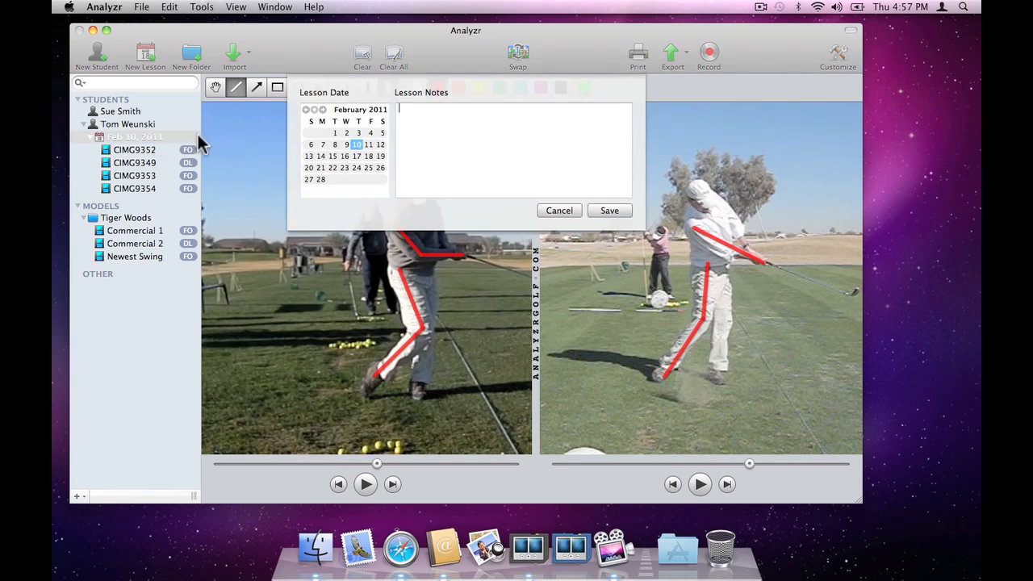
type("• Straightening the right leg • Feeling \"long arms\" after impact")
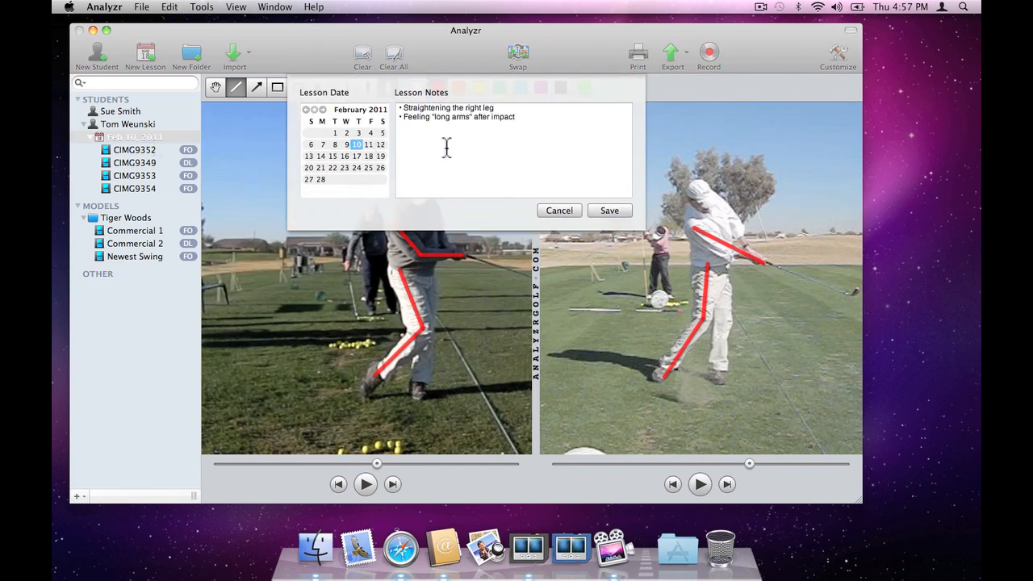
left_click(611, 211)
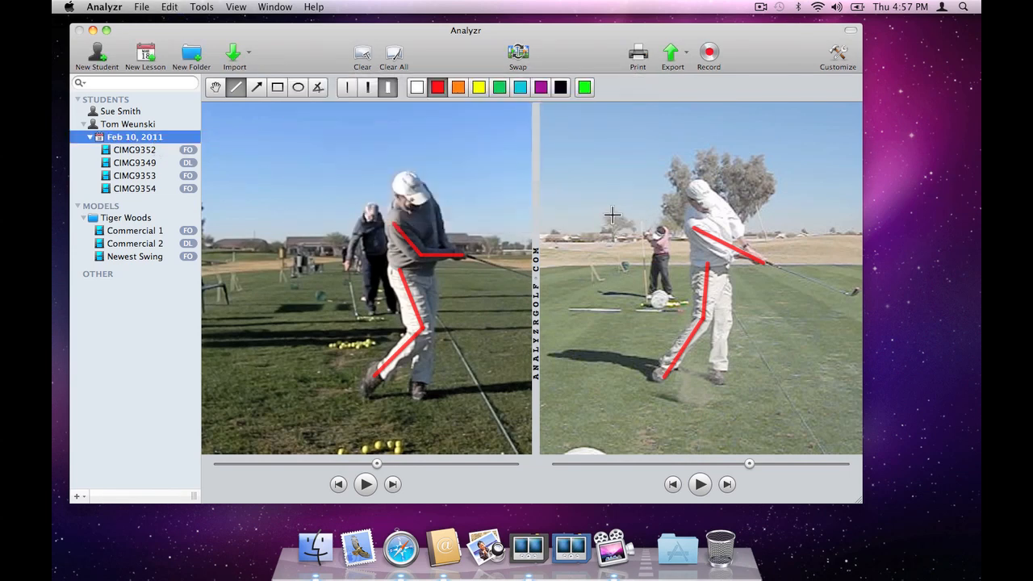
Step: Create a Feb 10, 2011 lesson for the first listed student with the note 'Having a hard time hitting the ball solidly.'
left_click(138, 111)
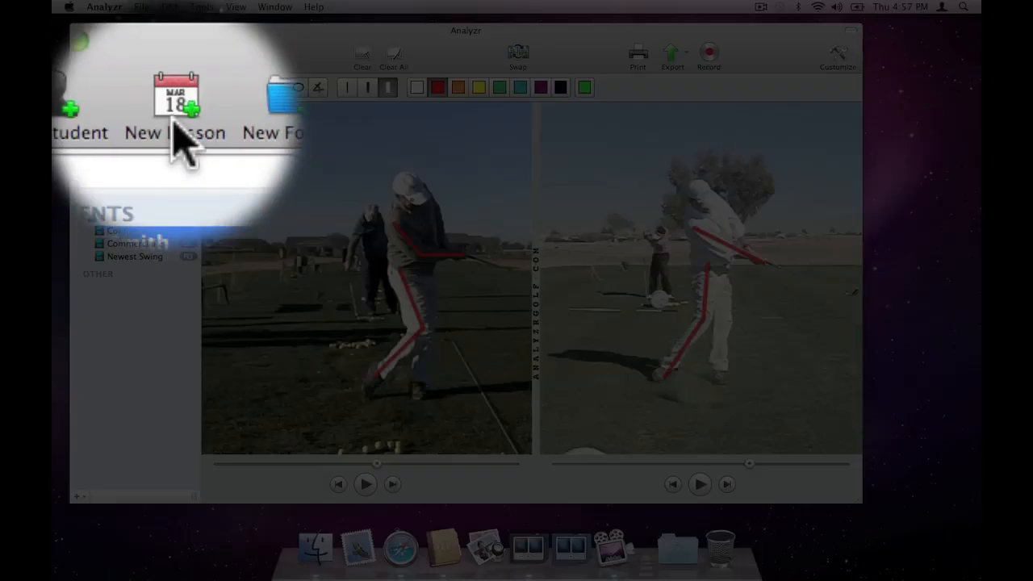
left_click(146, 54)
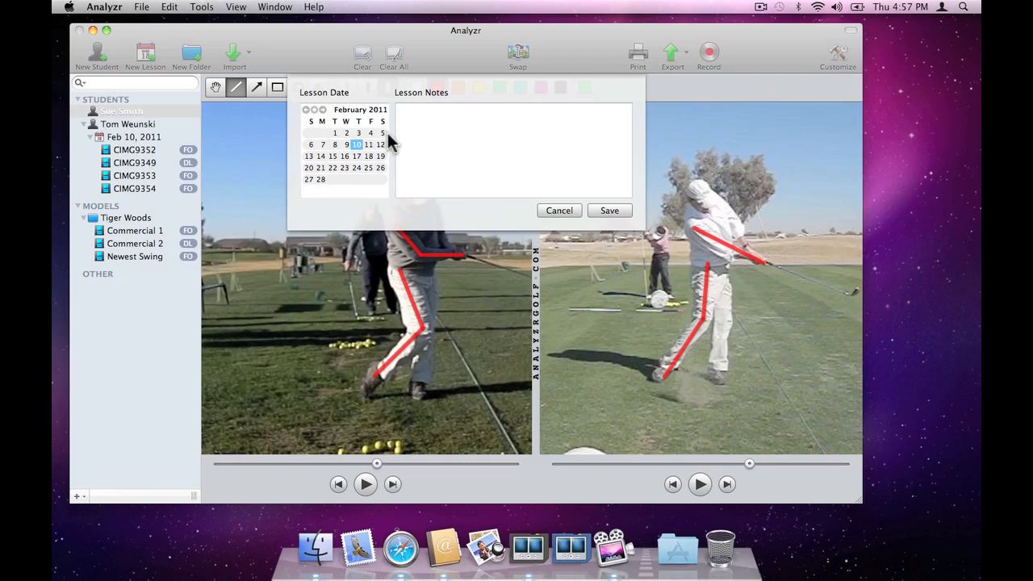
type("Having a hard time hitting the ball solidly.")
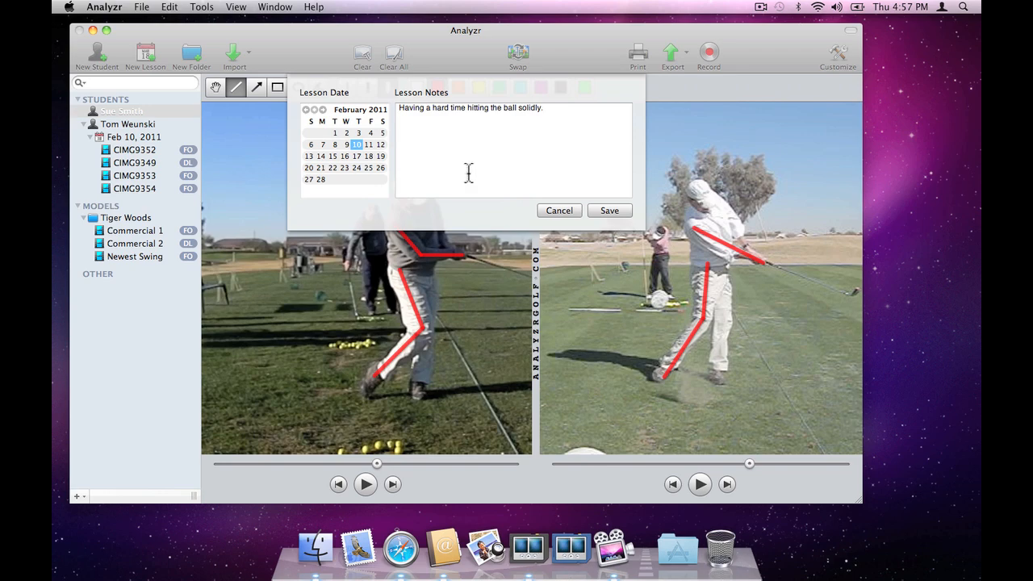
left_click(598, 210)
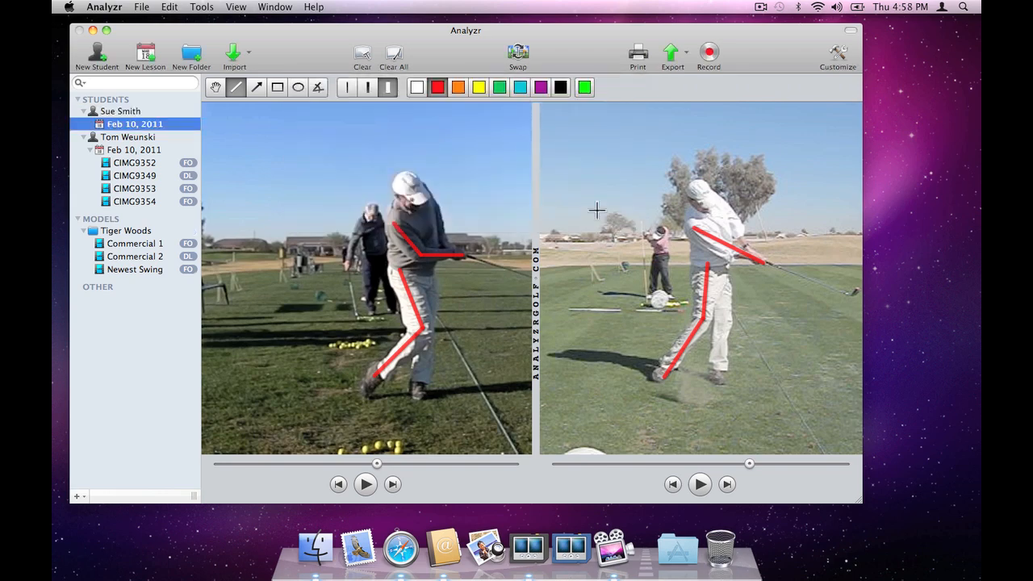